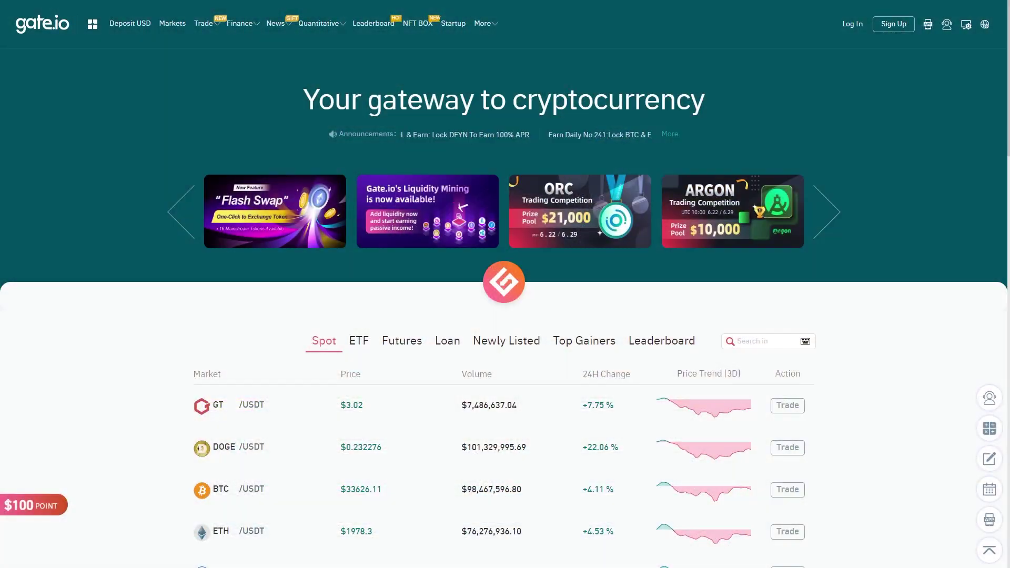
Look through the Gate.io homepage's market list and features section
{"action": "scroll", "coordinate": [505, 284], "scroll_direction": "down", "scroll_amount": 5}
{"action": "scroll", "coordinate": [505, 284], "scroll_direction": "down", "scroll_amount": 9}
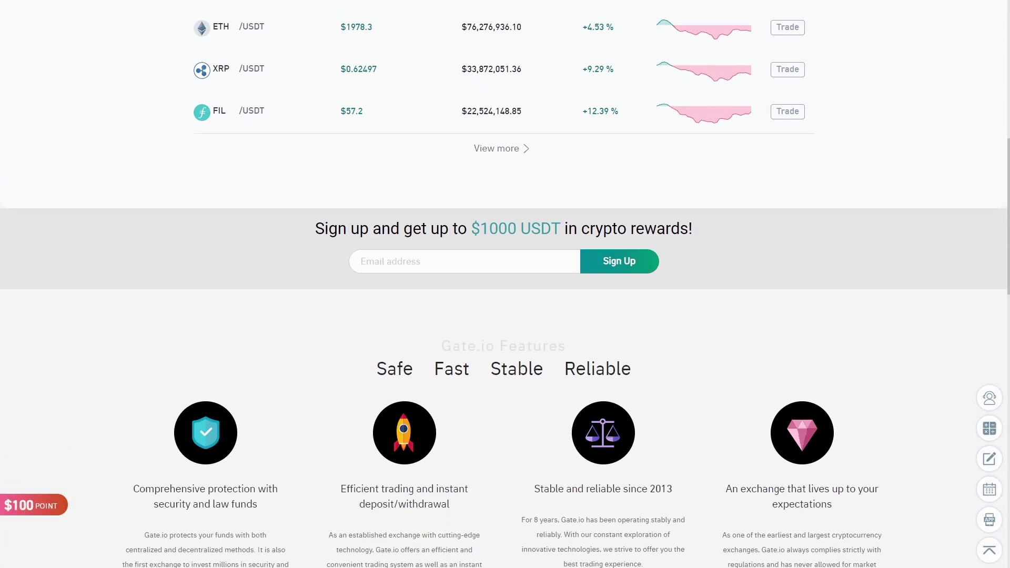
{"action": "scroll", "coordinate": [505, 284], "scroll_direction": "down", "scroll_amount": 1}
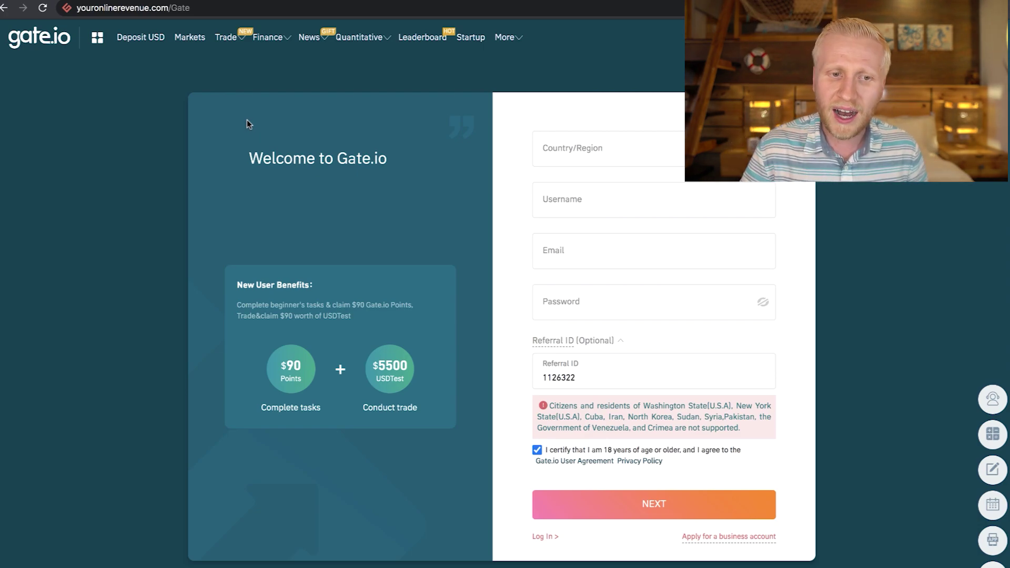
Examine the Gate.io sign-up page's web address, new user benefits and Referral ID field
{"action": "triple_click", "coordinate": [247, 119]}
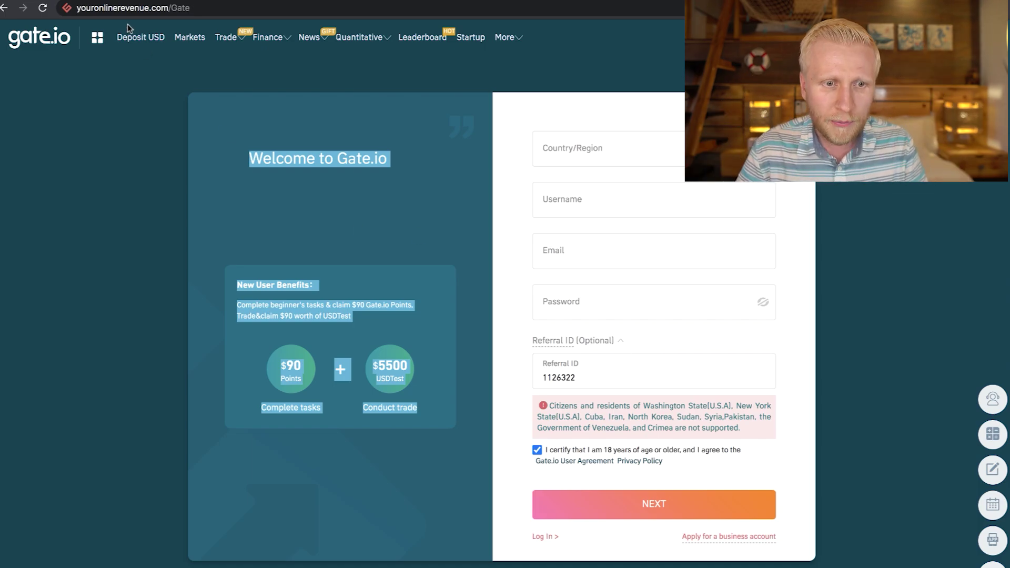
{"action": "left_click_drag", "start_coordinate": [121, 8], "coordinate": [147, 14]}
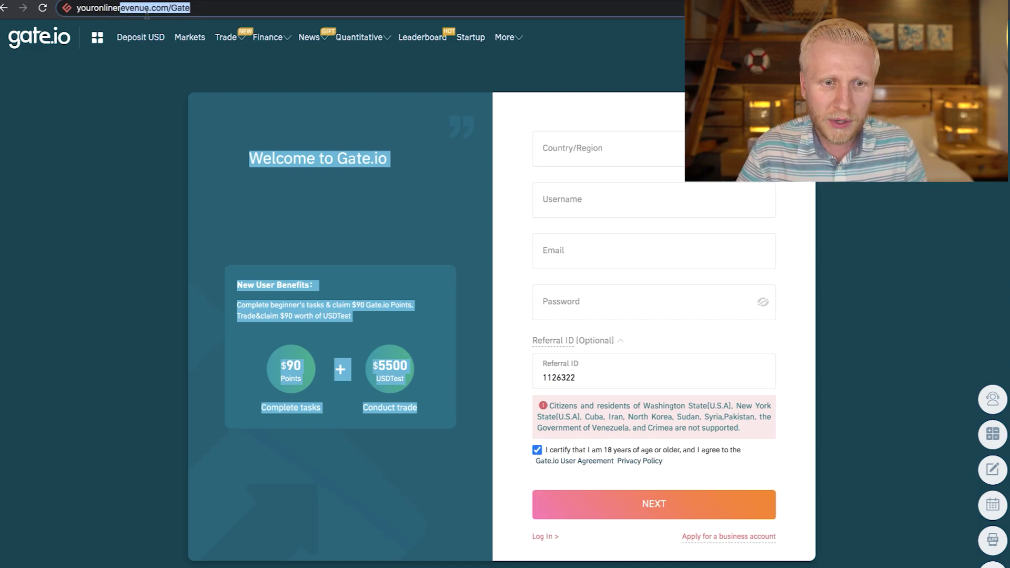
{"action": "left_click", "coordinate": [805, 368]}
{"action": "scroll", "coordinate": [568, 378], "scroll_direction": "up", "scroll_amount": 5}
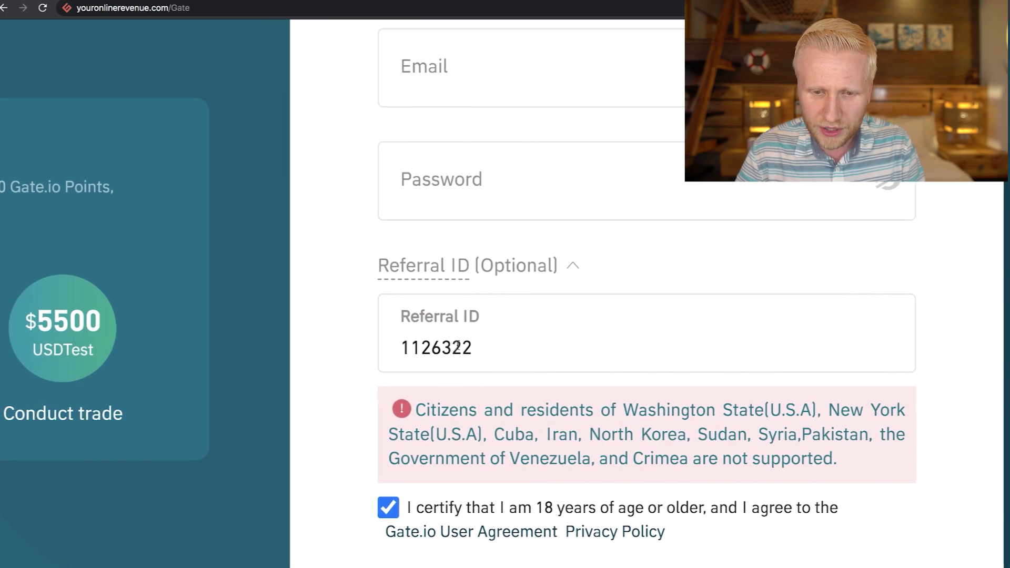
{"action": "scroll", "coordinate": [452, 352], "scroll_direction": "down", "scroll_amount": 5}
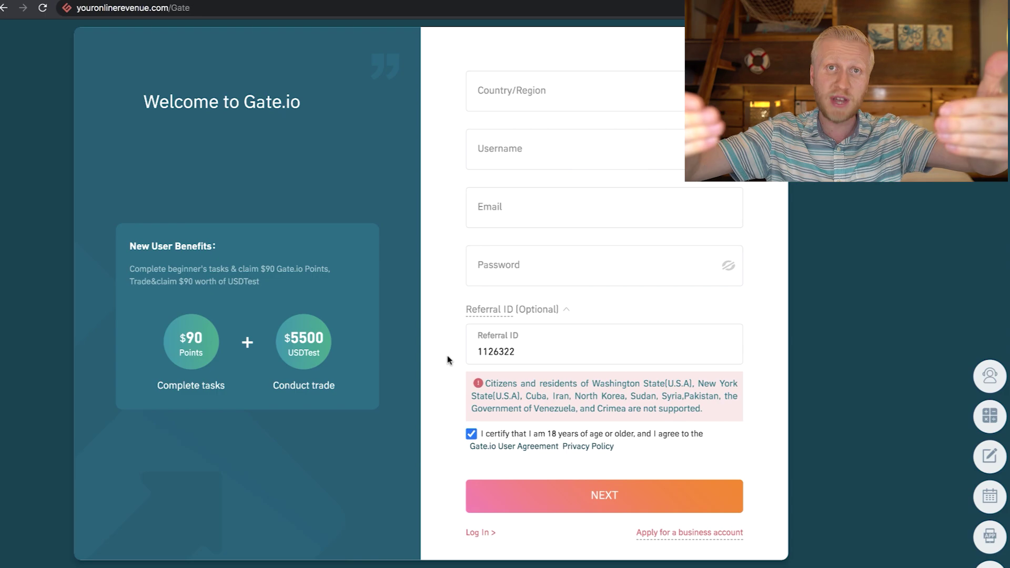
Set the country/region to Canada and fill in the username, email and account password in the registration form
{"action": "scroll", "coordinate": [506, 263], "scroll_direction": "up", "scroll_amount": 1}
{"action": "left_click", "coordinate": [564, 167]}
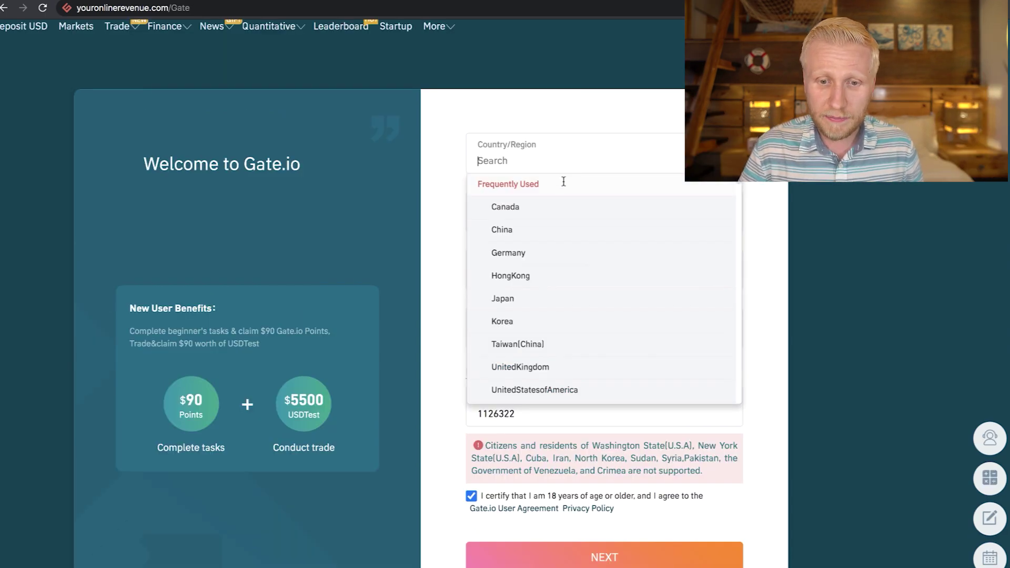
{"action": "left_click", "coordinate": [565, 210]}
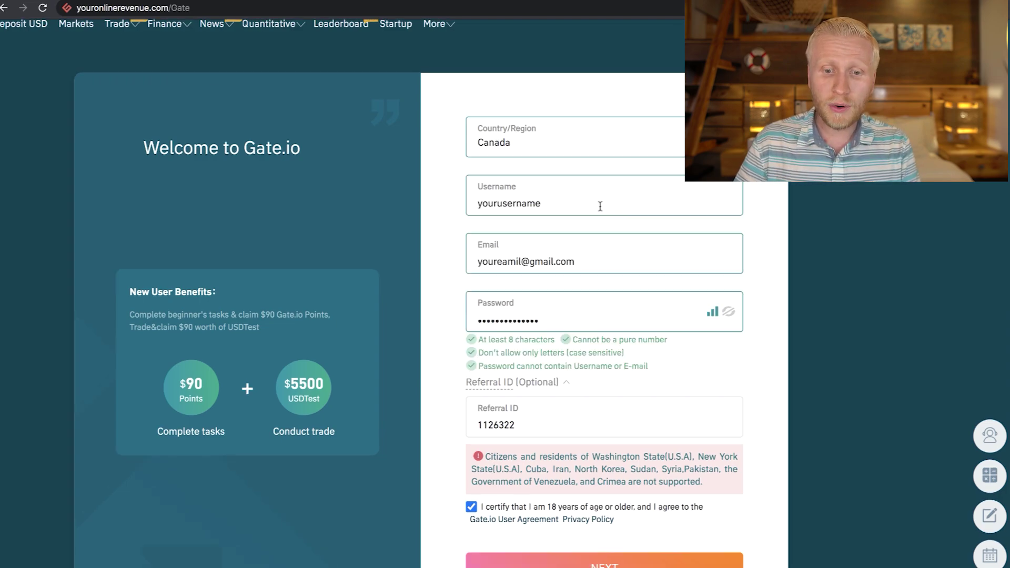
Check the completed registration details and age certification, and proceed to the fund password stage
{"action": "scroll", "coordinate": [601, 206], "scroll_direction": "up", "scroll_amount": 5}
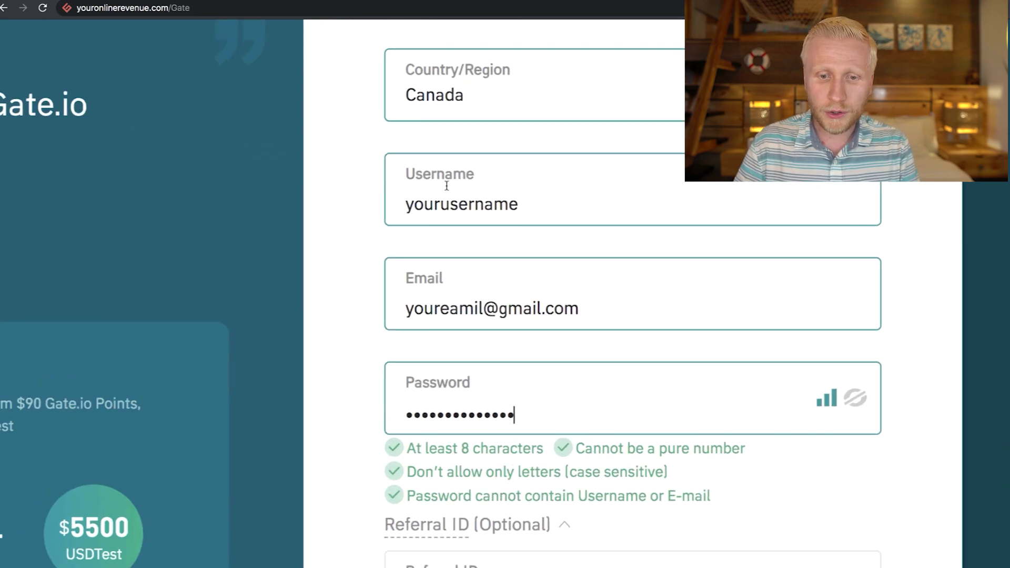
{"action": "scroll", "coordinate": [458, 248], "scroll_direction": "down", "scroll_amount": 1}
{"action": "scroll", "coordinate": [410, 302], "scroll_direction": "down", "scroll_amount": 4}
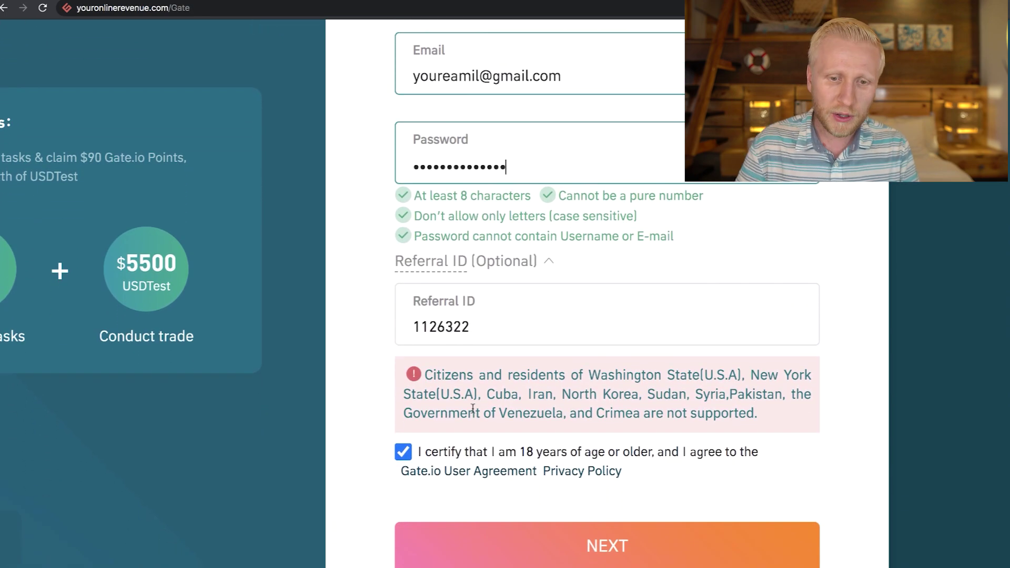
{"action": "scroll", "coordinate": [442, 334], "scroll_direction": "down", "scroll_amount": 2}
{"action": "scroll", "coordinate": [436, 332], "scroll_direction": "down", "scroll_amount": 3}
{"action": "scroll", "coordinate": [442, 389], "scroll_direction": "up", "scroll_amount": 3}
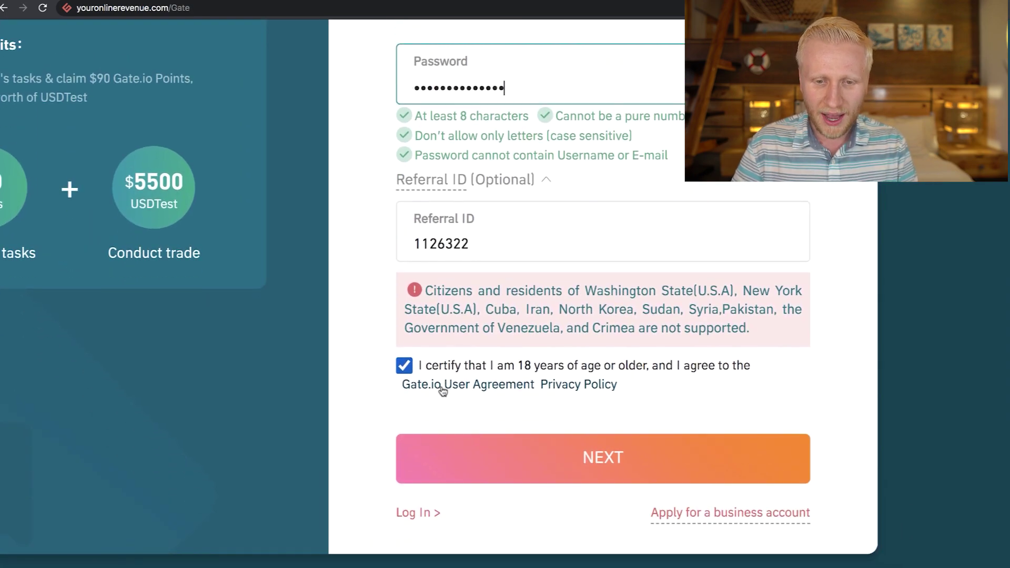
{"action": "left_click", "coordinate": [523, 447]}
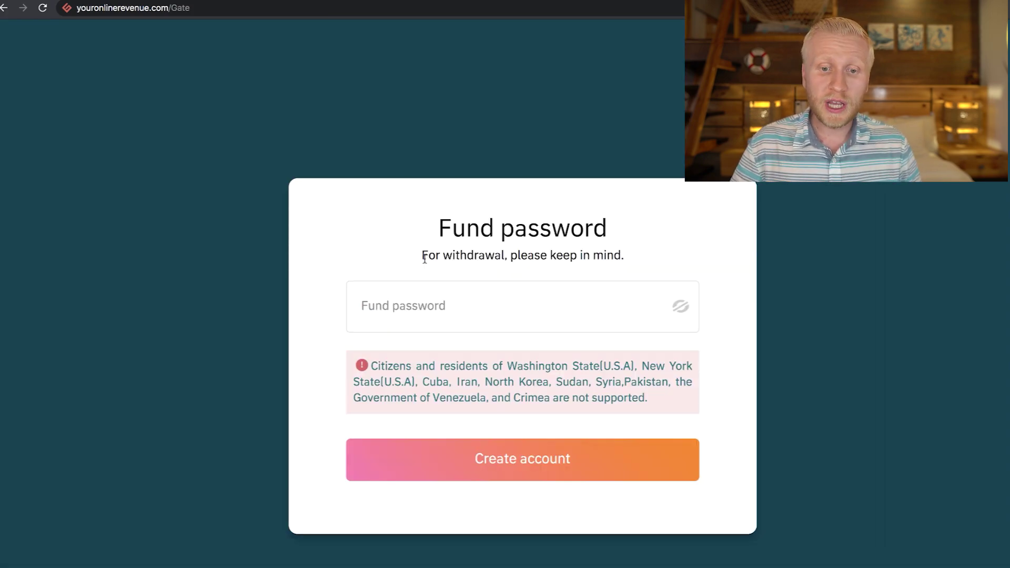
Enter a fund password for withdrawals and create the Gate.io account
{"action": "left_click", "coordinate": [565, 296]}
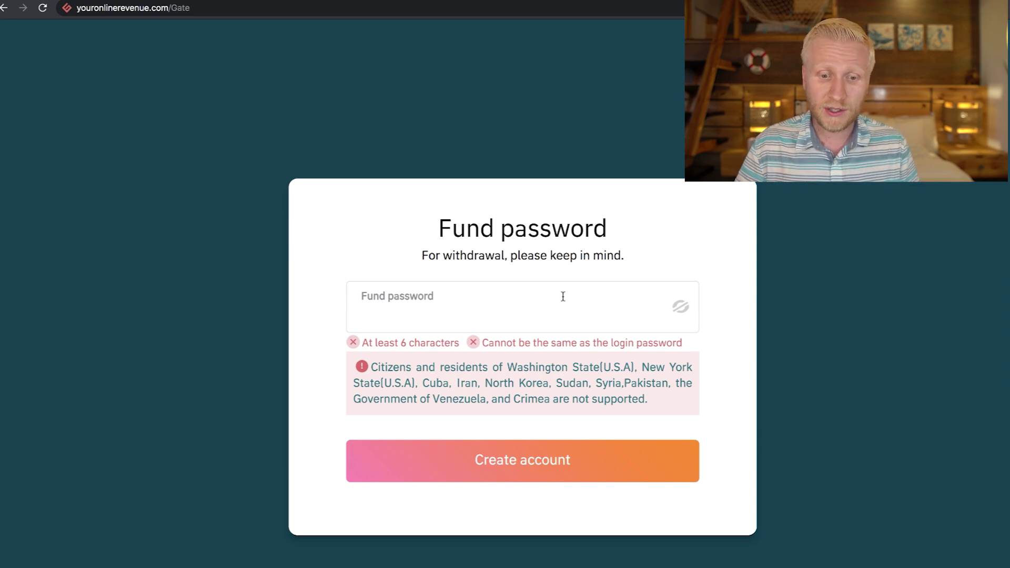
{"action": "scroll", "coordinate": [562, 296], "scroll_direction": "up", "scroll_amount": 3}
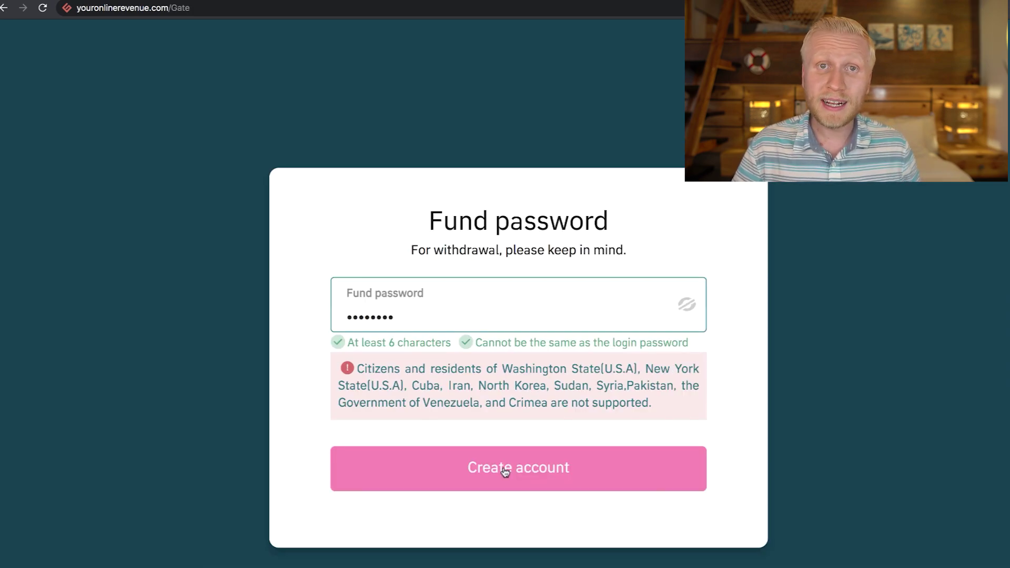
{"action": "left_click", "coordinate": [504, 471]}
Read the account creation message about completing registration through the confirmation email
{"action": "left_click_drag", "start_coordinate": [424, 387], "coordinate": [568, 389]}
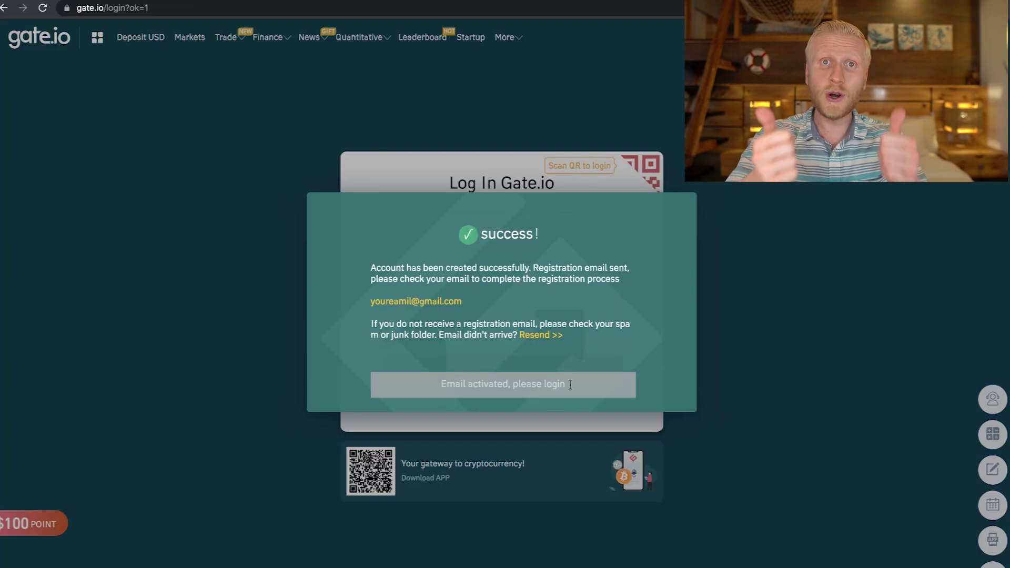
{"action": "scroll", "coordinate": [570, 384], "scroll_direction": "up", "scroll_amount": 5}
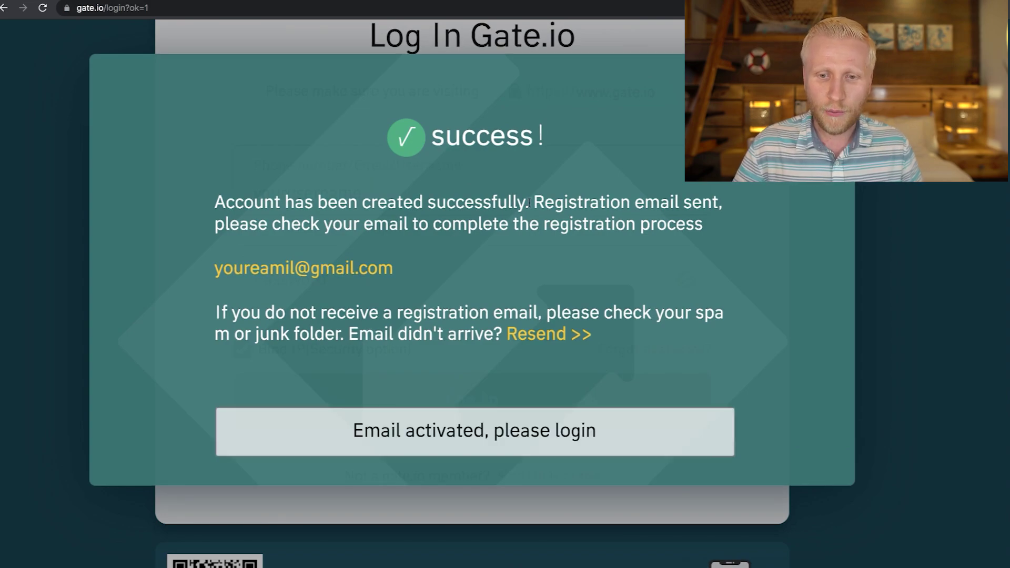
{"action": "left_click_drag", "start_coordinate": [533, 202], "coordinate": [704, 225]}
{"action": "left_click_drag", "start_coordinate": [354, 221], "coordinate": [412, 225]}
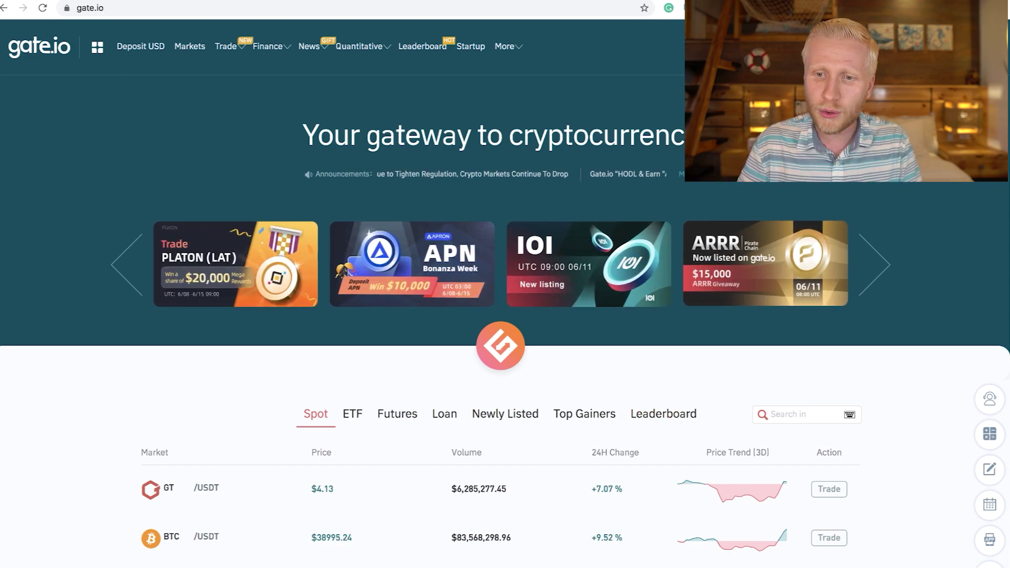
Open the wallet's Funds Overview, and continue to its Spot Account
{"action": "mouse_move", "coordinate": [804, 49]}
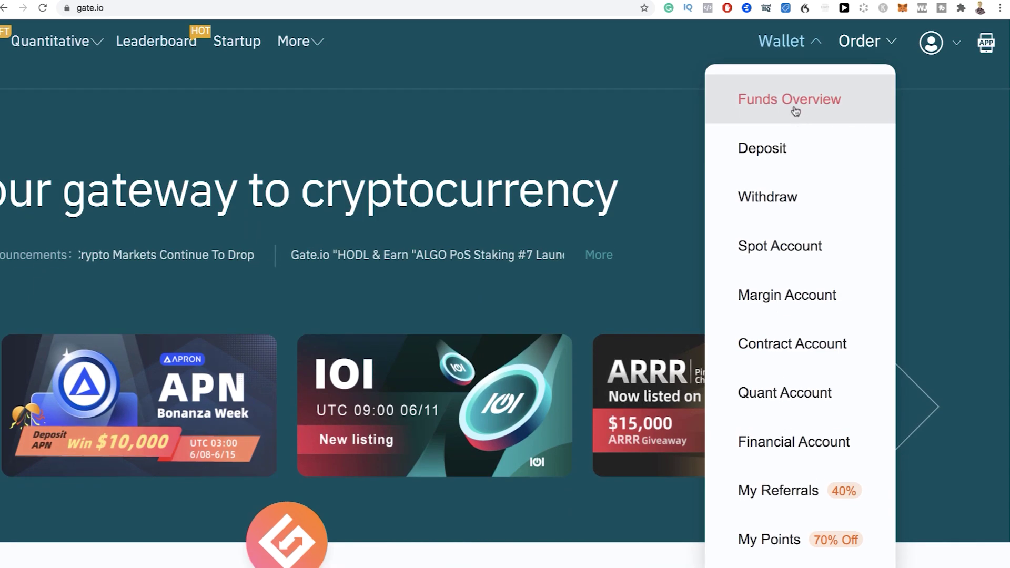
{"action": "left_click", "coordinate": [796, 111]}
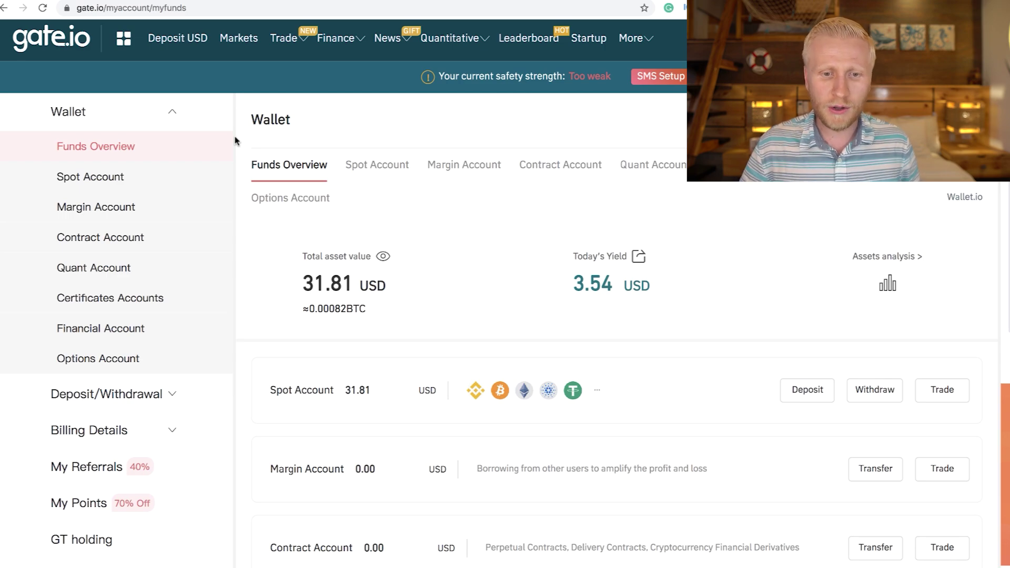
{"action": "left_click_drag", "start_coordinate": [274, 239], "coordinate": [380, 309]}
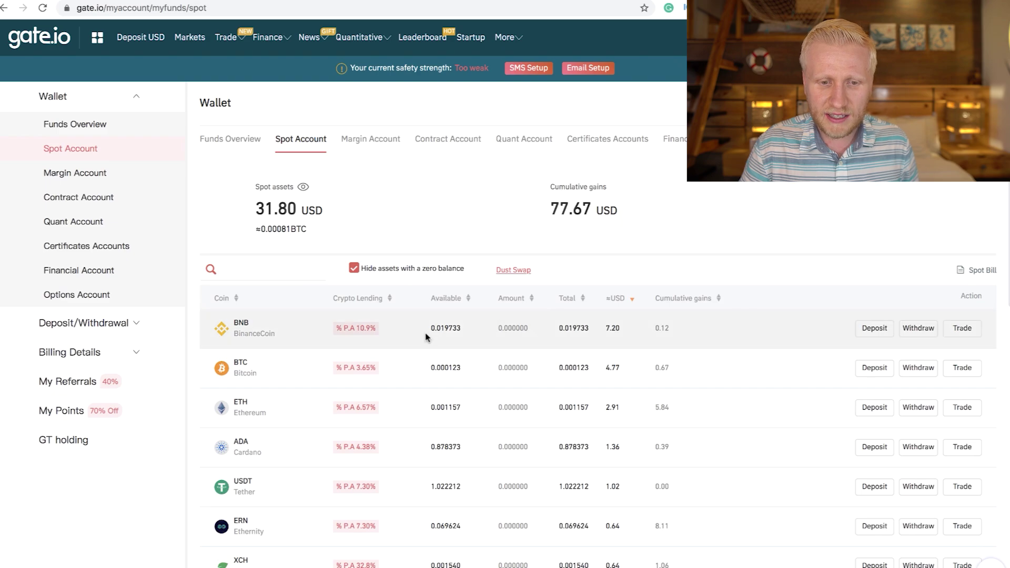
Look through the coins and balances listed in the spot account
{"action": "scroll", "coordinate": [412, 334], "scroll_direction": "down", "scroll_amount": 1}
{"action": "scroll", "coordinate": [311, 322], "scroll_direction": "up", "scroll_amount": 5}
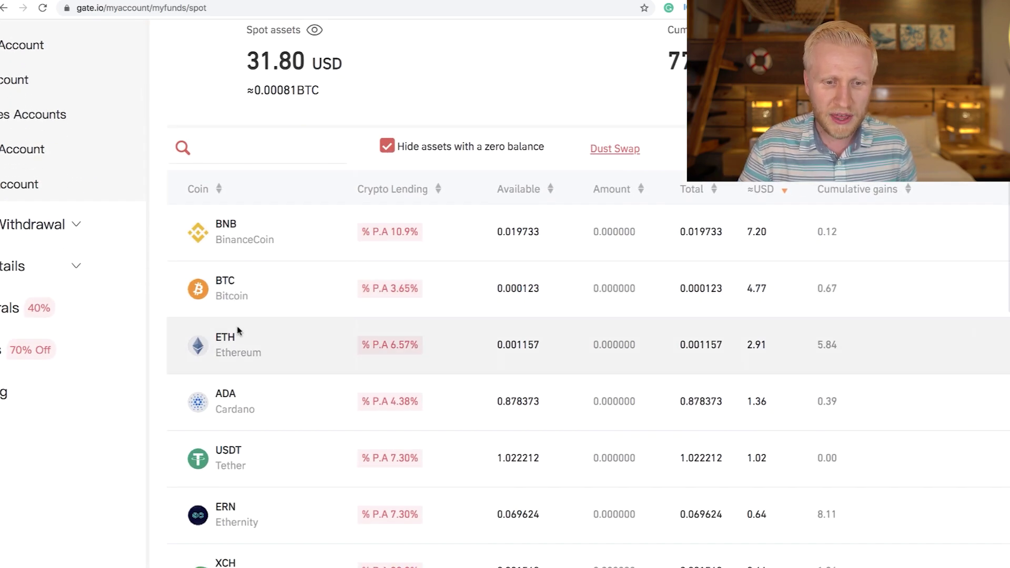
{"action": "scroll", "coordinate": [253, 450], "scroll_direction": "down", "scroll_amount": 5}
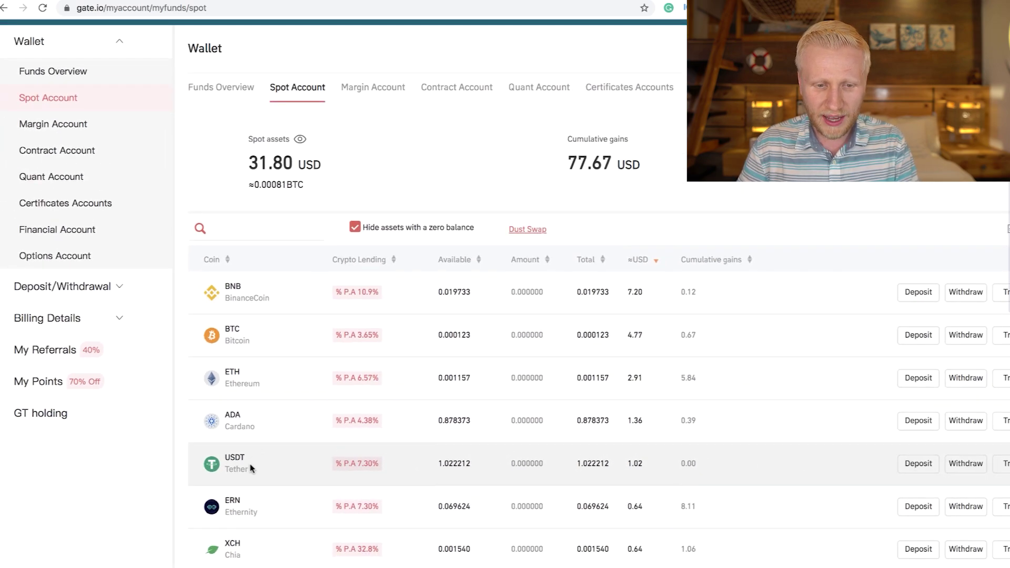
{"action": "scroll", "coordinate": [651, 384], "scroll_direction": "down", "scroll_amount": 2}
{"action": "scroll", "coordinate": [652, 386], "scroll_direction": "down", "scroll_amount": 1}
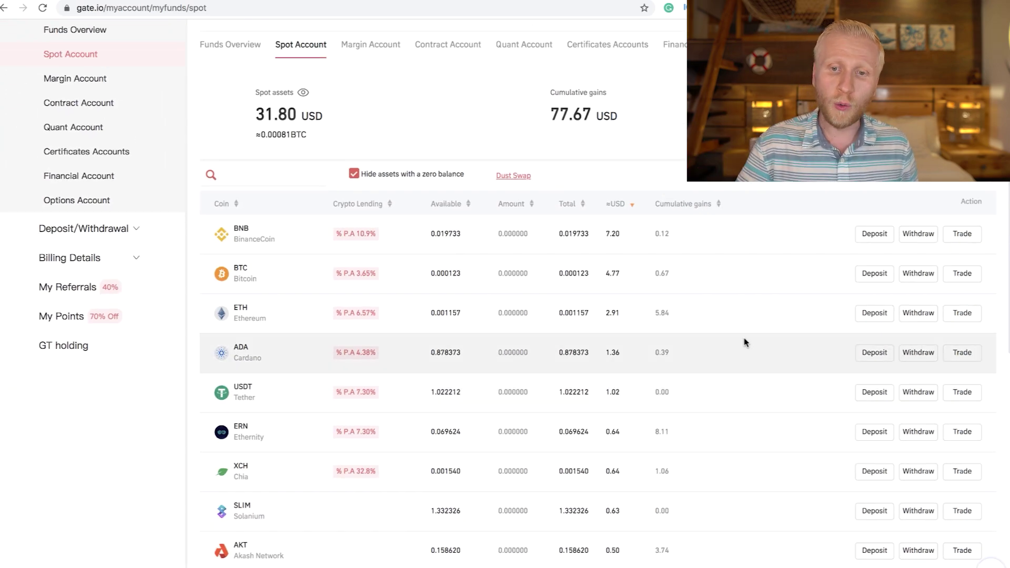
Open the BNB deposit page from the spot account and view its deposit address and chain options
{"action": "left_click", "coordinate": [888, 235]}
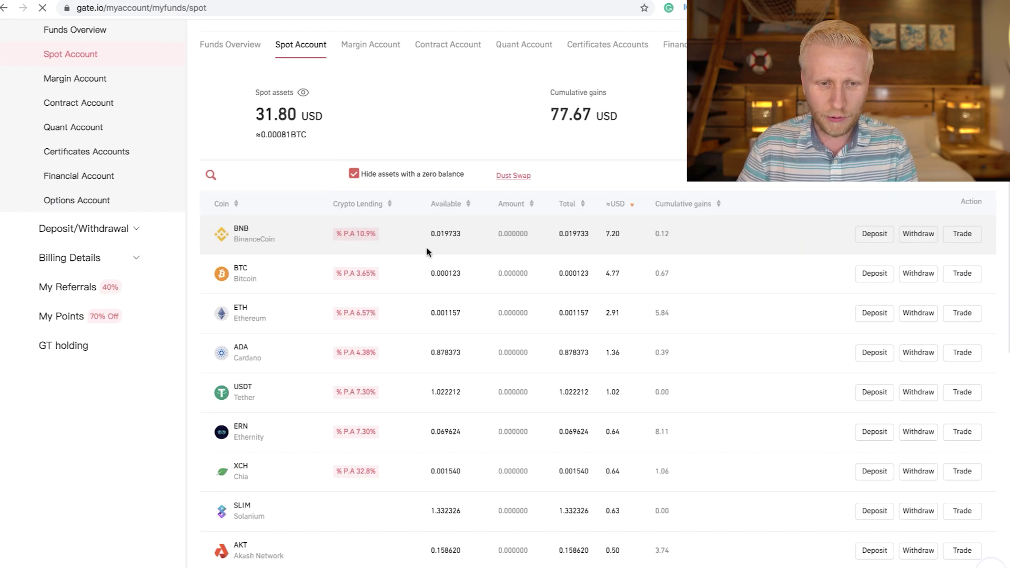
{"action": "scroll", "coordinate": [345, 299], "scroll_direction": "down", "scroll_amount": 4}
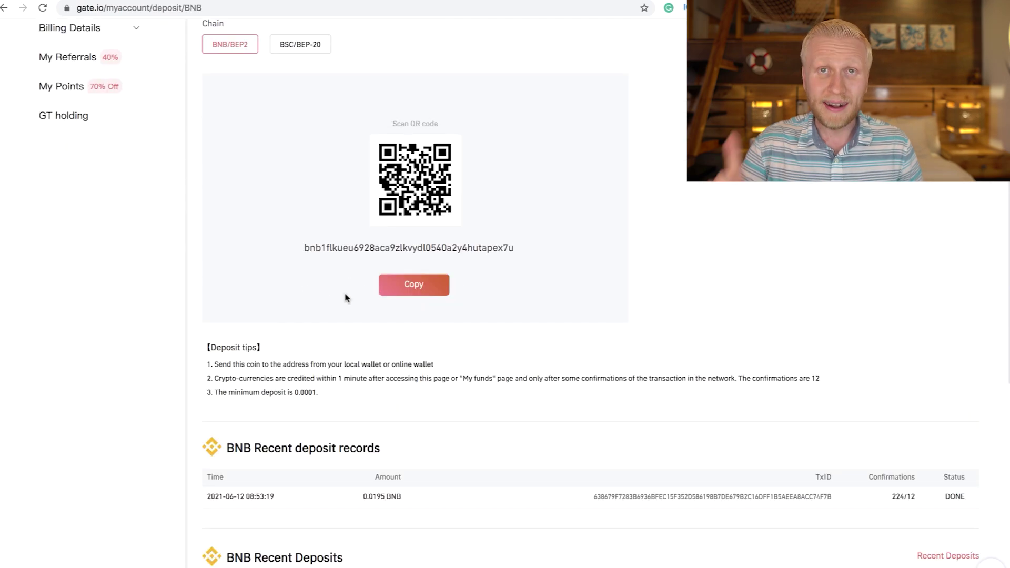
{"action": "scroll", "coordinate": [280, 286], "scroll_direction": "up", "scroll_amount": 3}
{"action": "scroll", "coordinate": [244, 266], "scroll_direction": "up", "scroll_amount": 5}
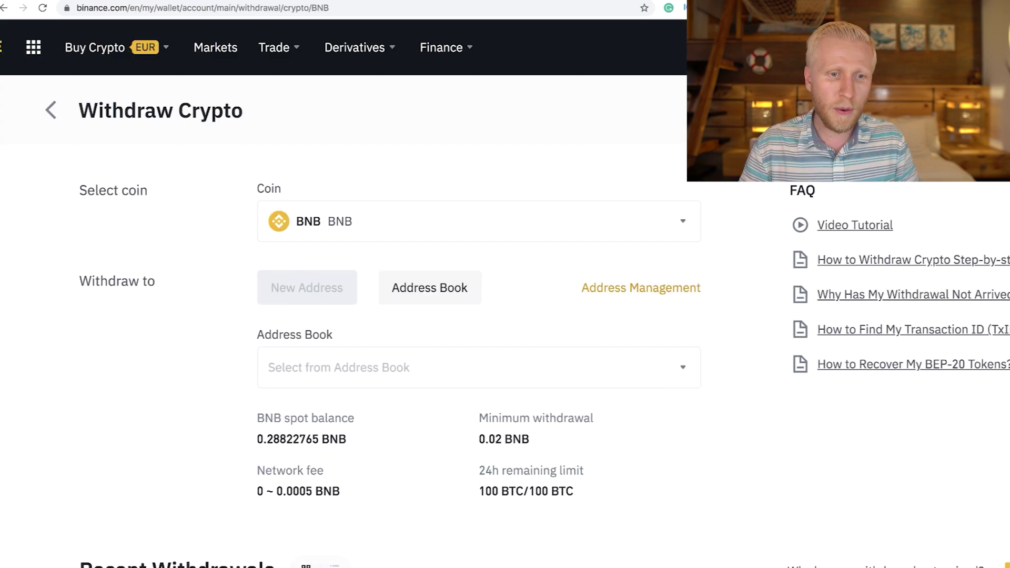
Compare Binance's BNB withdrawal form with the coin and chain settings on Gate.io's BNB deposit page
{"action": "scroll", "coordinate": [295, 133], "scroll_direction": "left", "scroll_amount": 5}
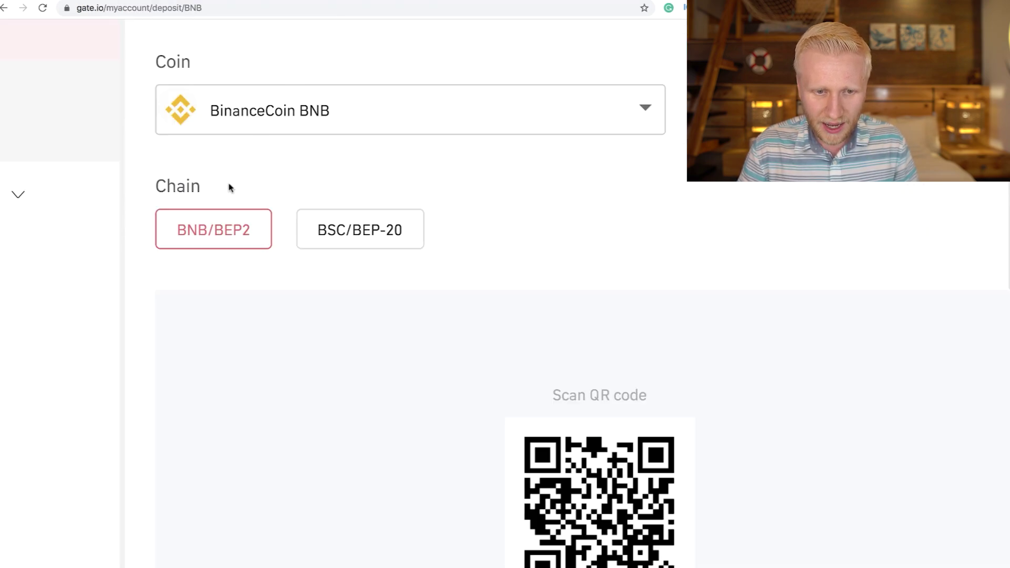
{"action": "left_click", "coordinate": [236, 114]}
{"action": "left_click", "coordinate": [66, 243]}
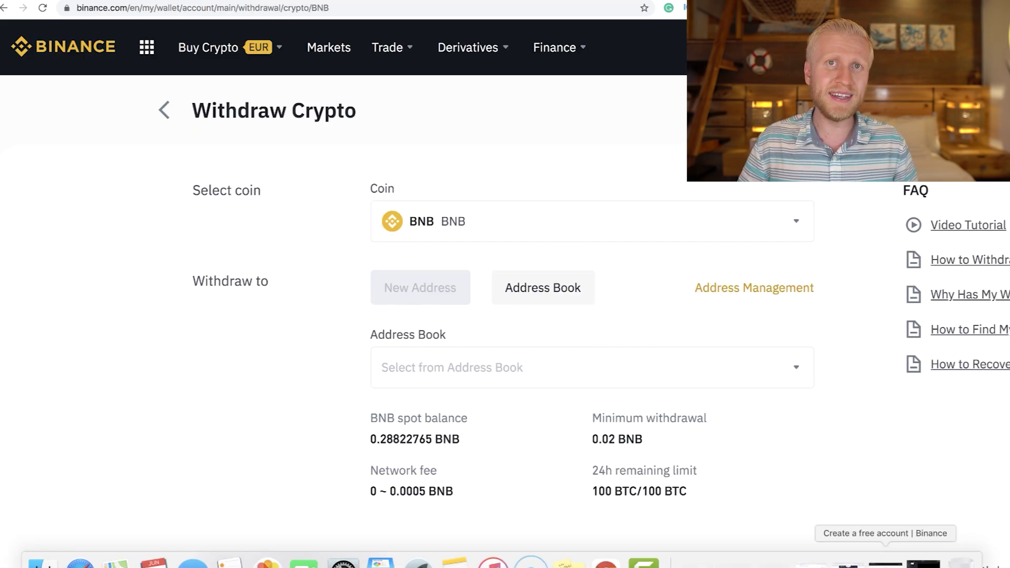
Switch to the Binance registration page and examine its referral ID and commission kickback rate
{"action": "left_click", "coordinate": [885, 561]}
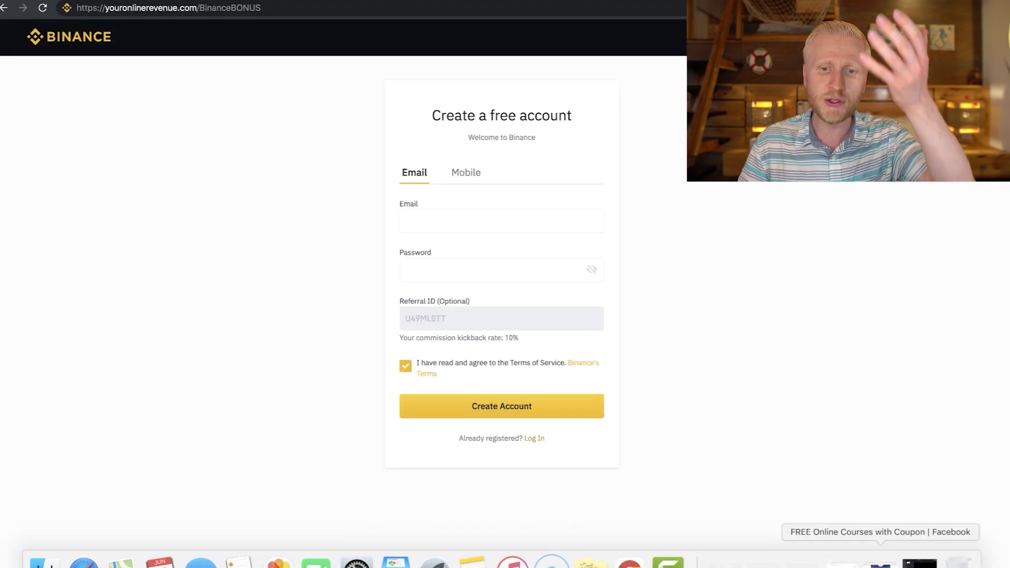
{"action": "scroll", "coordinate": [518, 293], "scroll_direction": "up", "scroll_amount": 3}
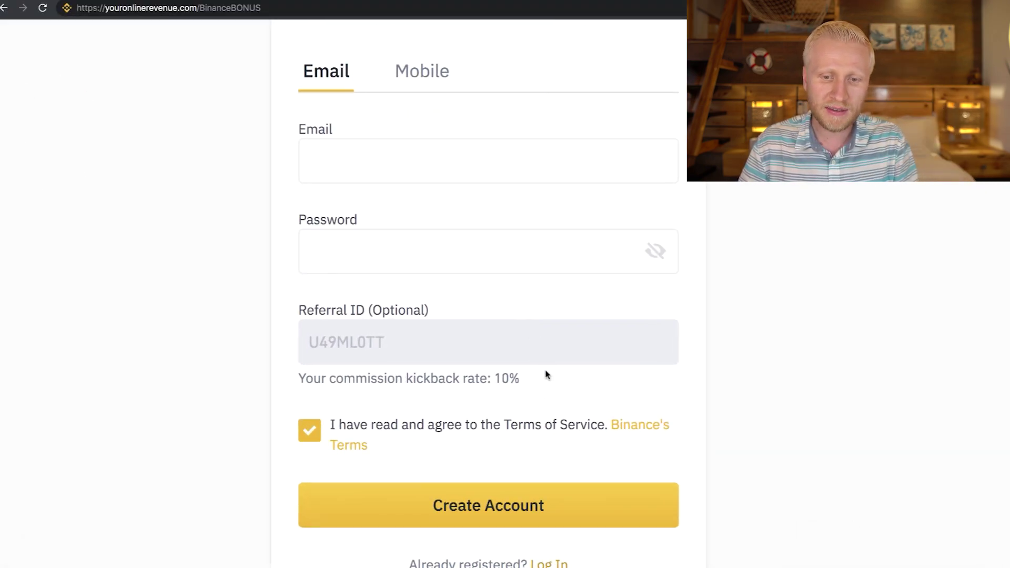
{"action": "left_click_drag", "start_coordinate": [546, 374], "coordinate": [478, 324]}
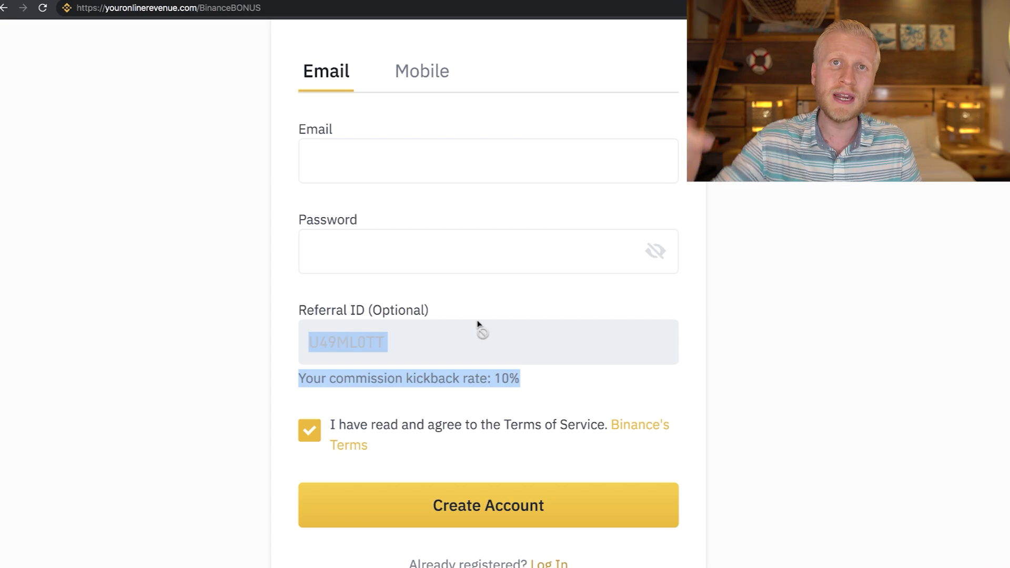
{"action": "left_click", "coordinate": [715, 282]}
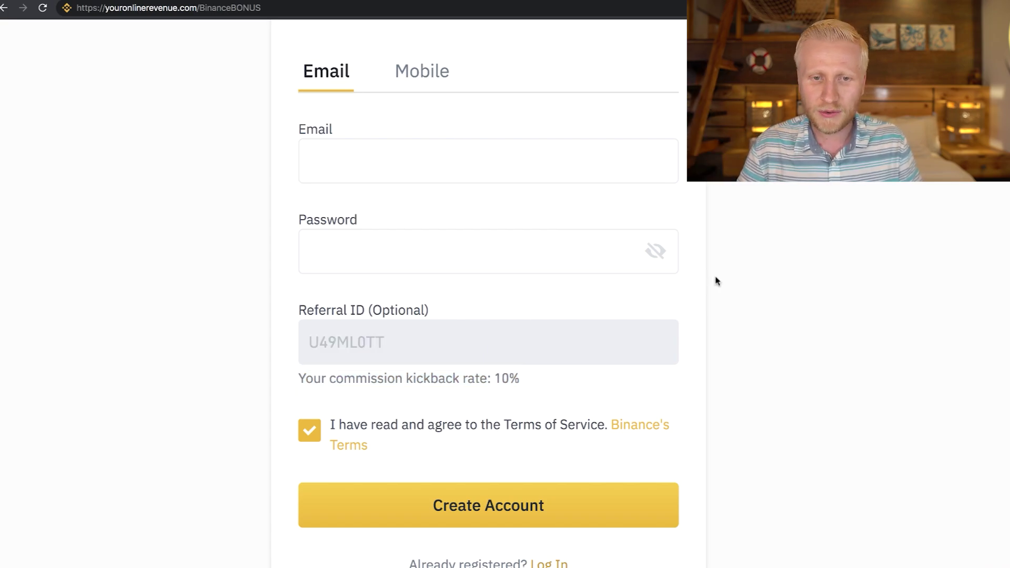
{"action": "scroll", "coordinate": [718, 282], "scroll_direction": "up", "scroll_amount": 3}
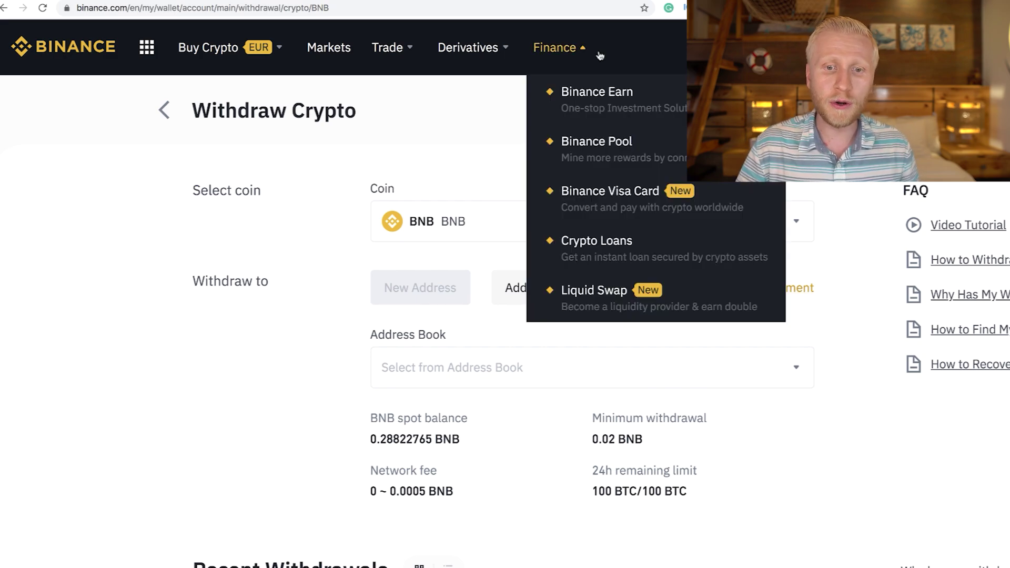
View the BNB entries and their available actions in Binance's Fiat and Spot wallet
{"action": "left_click", "coordinate": [489, 1]}
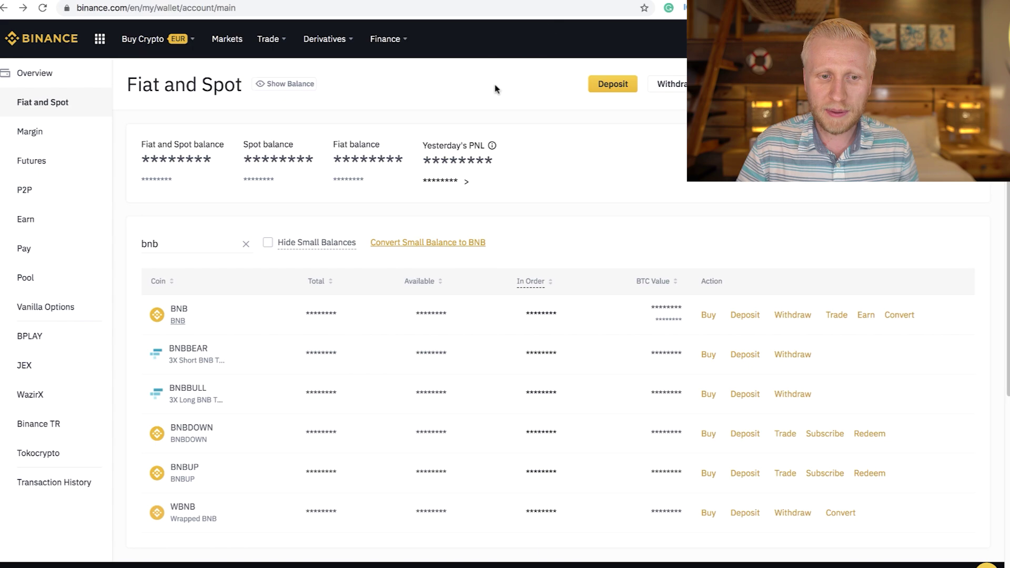
{"action": "mouse_move", "coordinate": [753, 42]}
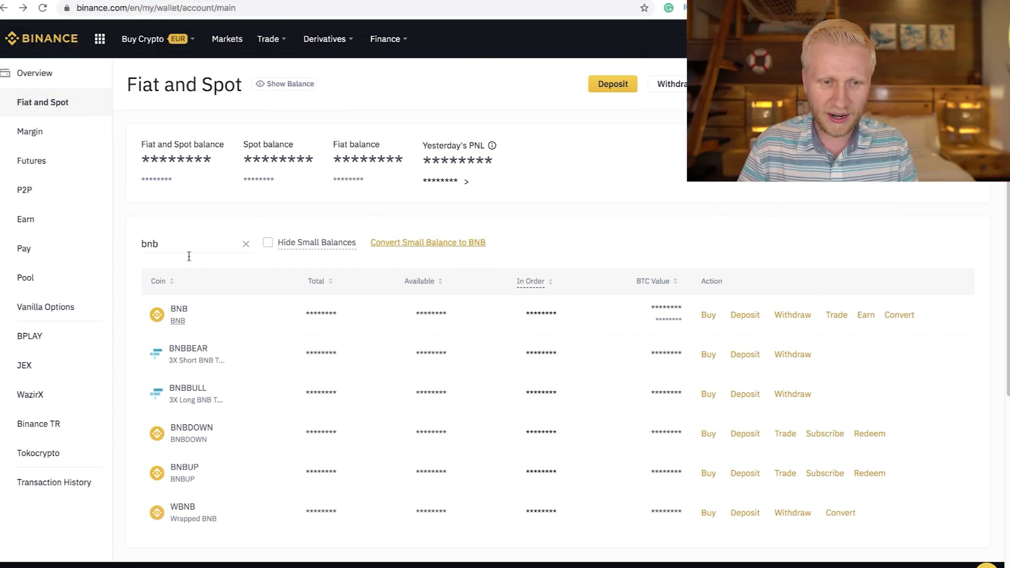
{"action": "scroll", "coordinate": [537, 358], "scroll_direction": "right", "scroll_amount": 3}
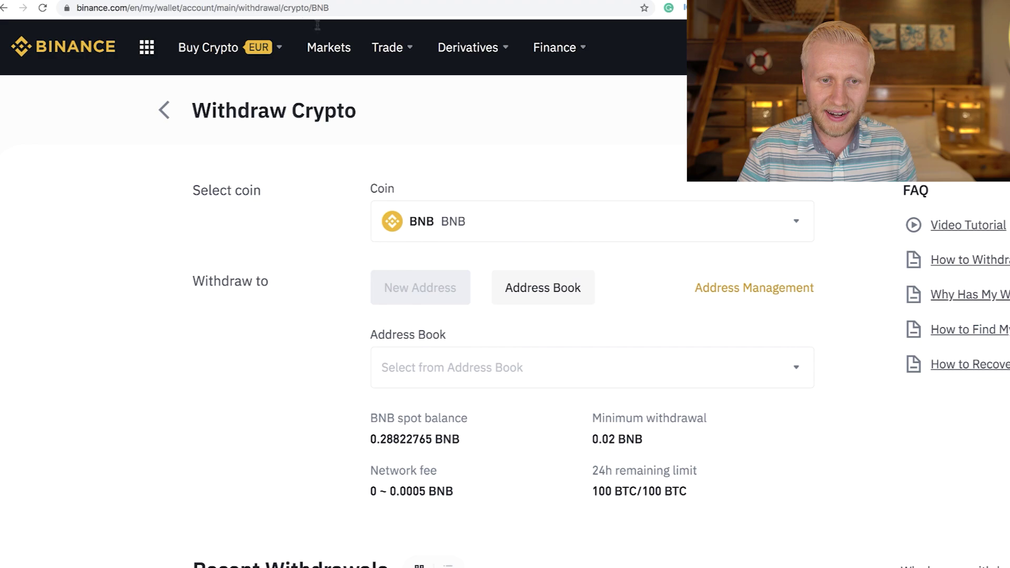
Switch to Gate.io's BNB deposit page and copy the deposit address for the BNB/BEP2 chain
{"action": "left_click", "coordinate": [253, 1]}
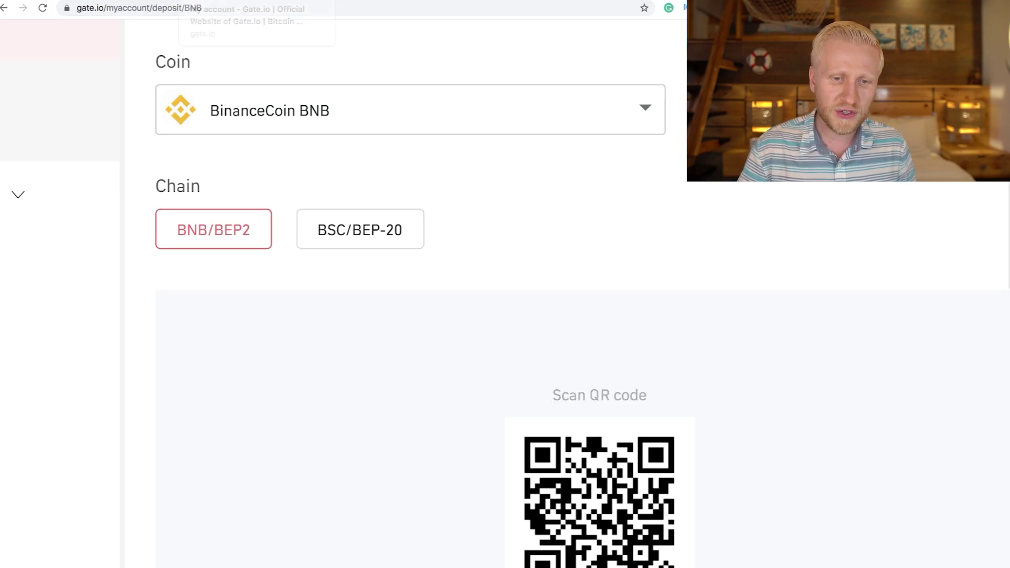
{"action": "left_click", "coordinate": [473, 111]}
{"action": "scroll", "coordinate": [863, 381], "scroll_direction": "down", "scroll_amount": 10}
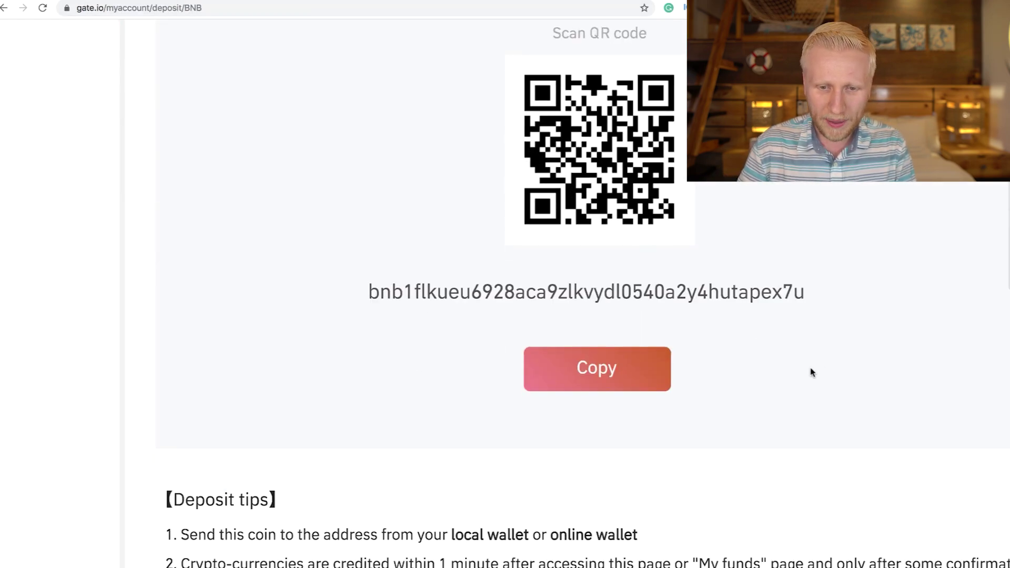
{"action": "key", "text": "super+minus"}
{"action": "key", "text": "super+minus"}
{"action": "key", "text": "super+minus"}
{"action": "left_click_drag", "start_coordinate": [728, 392], "coordinate": [533, 394]}
{"action": "left_click", "coordinate": [535, 394]}
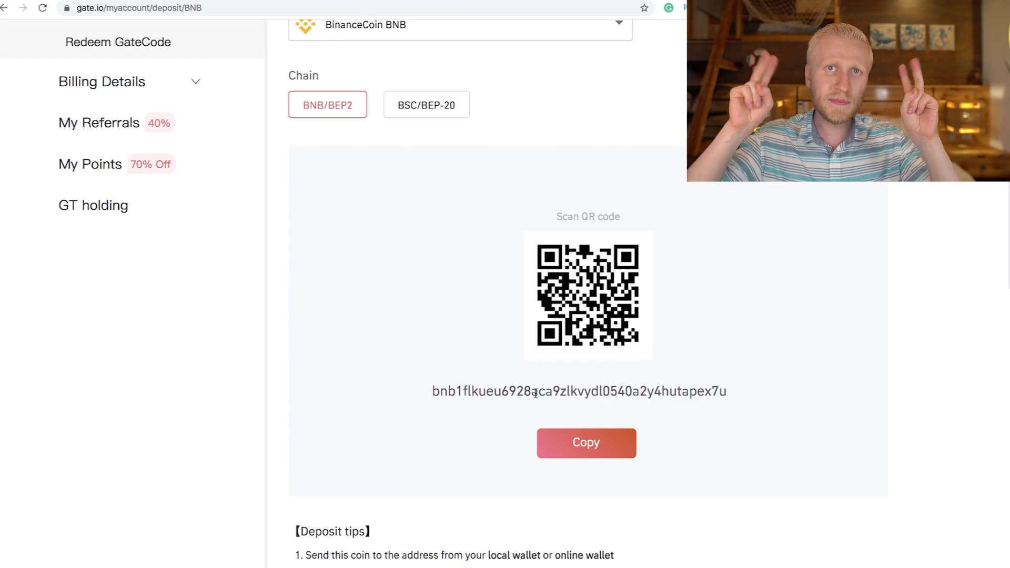
{"action": "key", "text": "super+equal"}
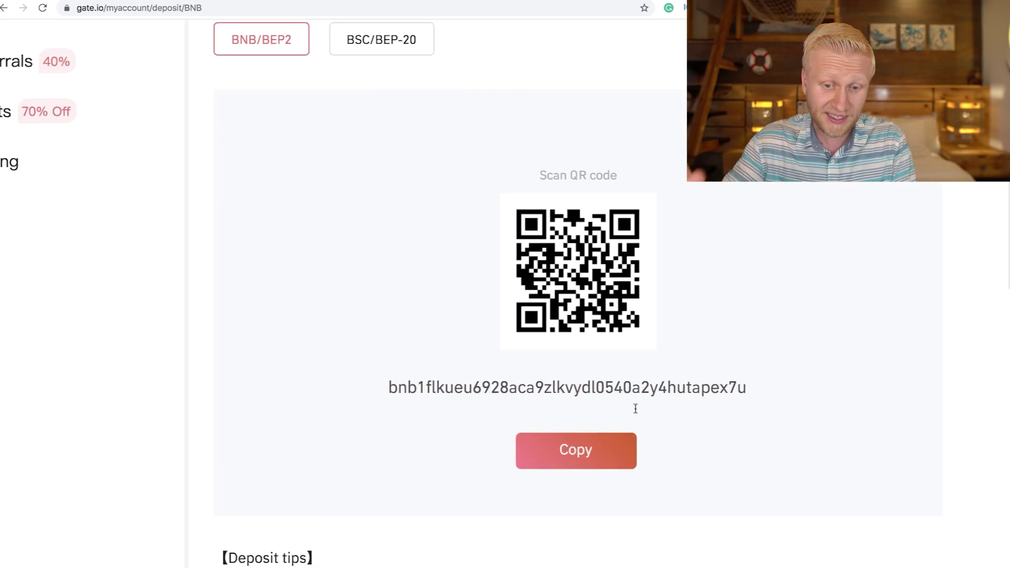
{"action": "left_click", "coordinate": [619, 468]}
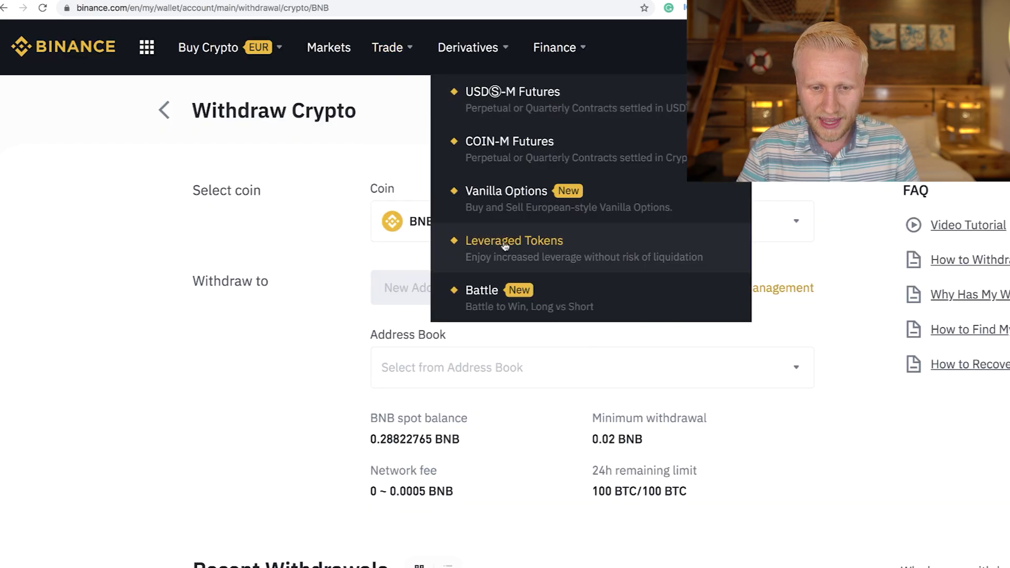
On Binance's BNB withdrawal form, choose the whitelisted BNB Gate.io address with BEP2 network, checking it against Gate.io's deposit page
{"action": "scroll", "coordinate": [526, 410], "scroll_direction": "right", "scroll_amount": 2}
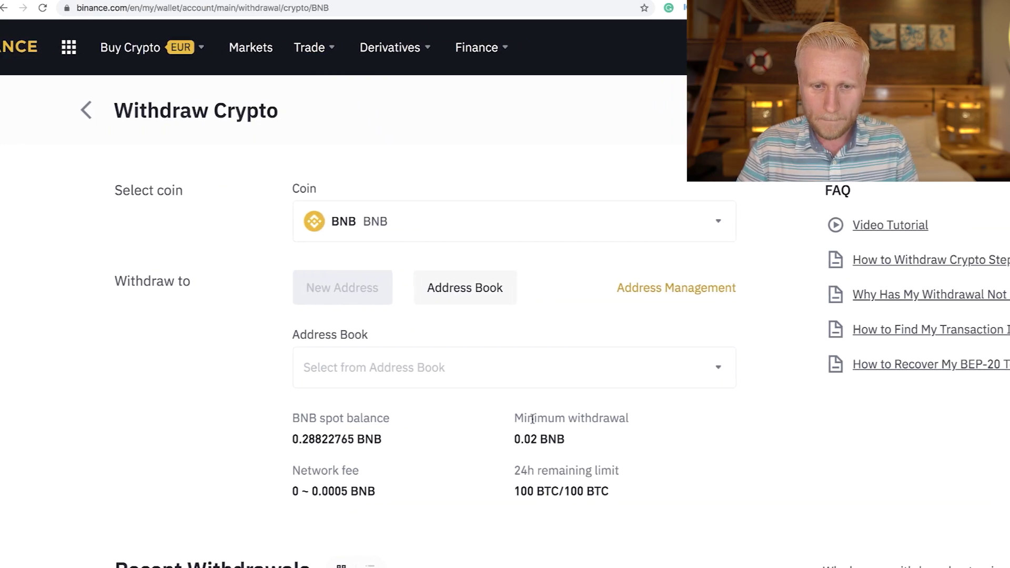
{"action": "left_click", "coordinate": [513, 382]}
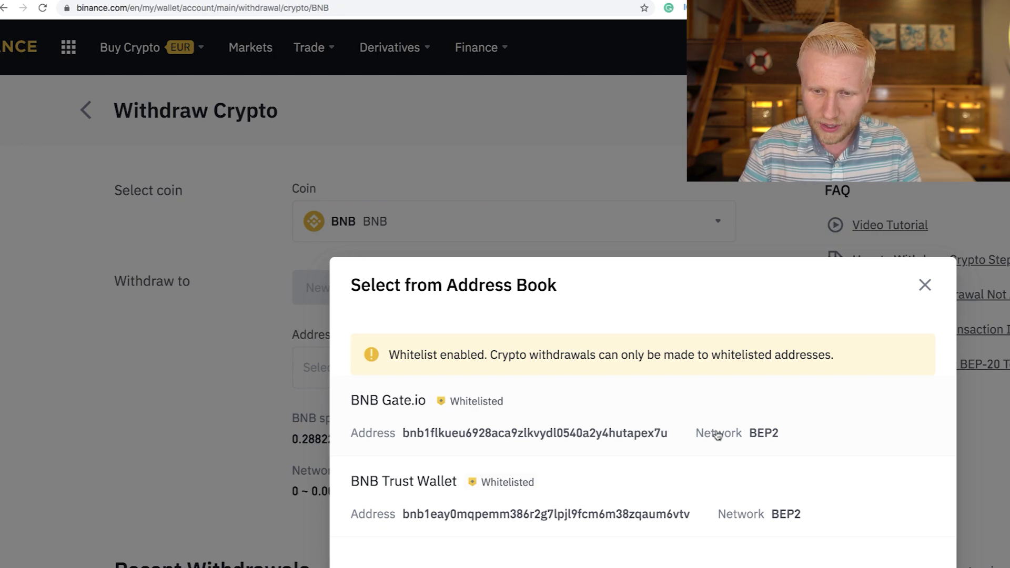
{"action": "key", "text": "ctrl+Tab"}
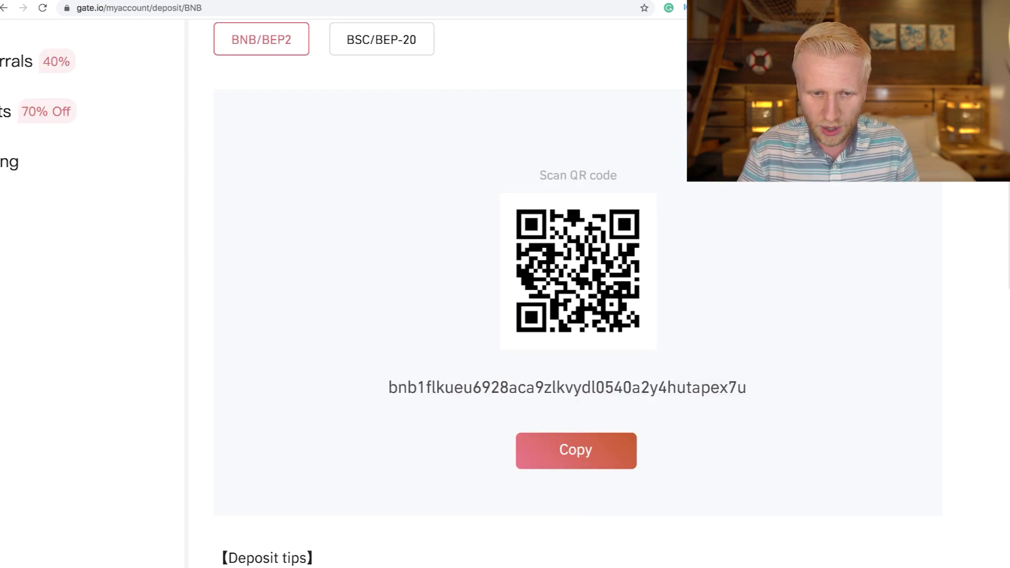
{"action": "key", "text": "ctrl+shift+Tab"}
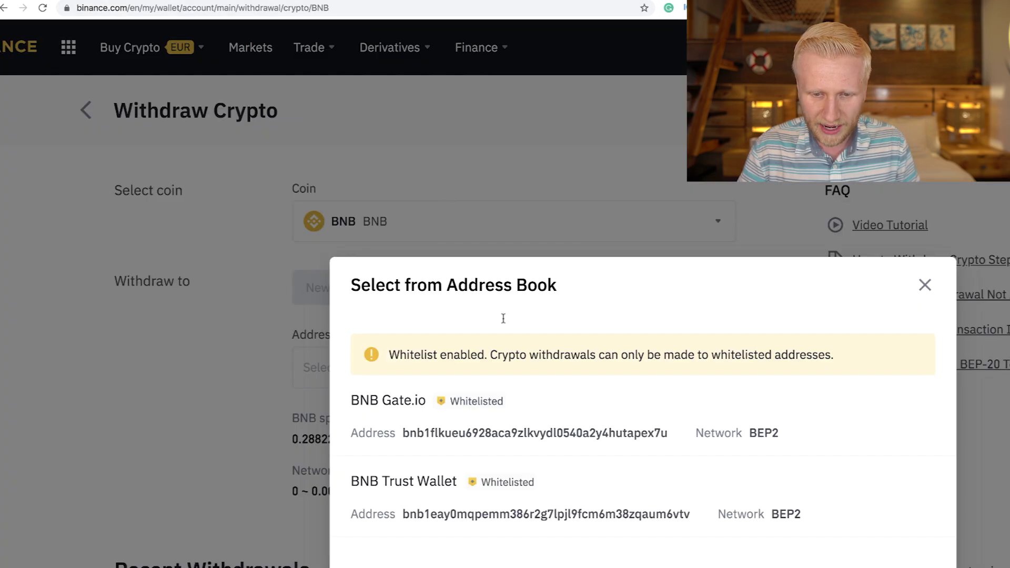
{"action": "left_click", "coordinate": [550, 427]}
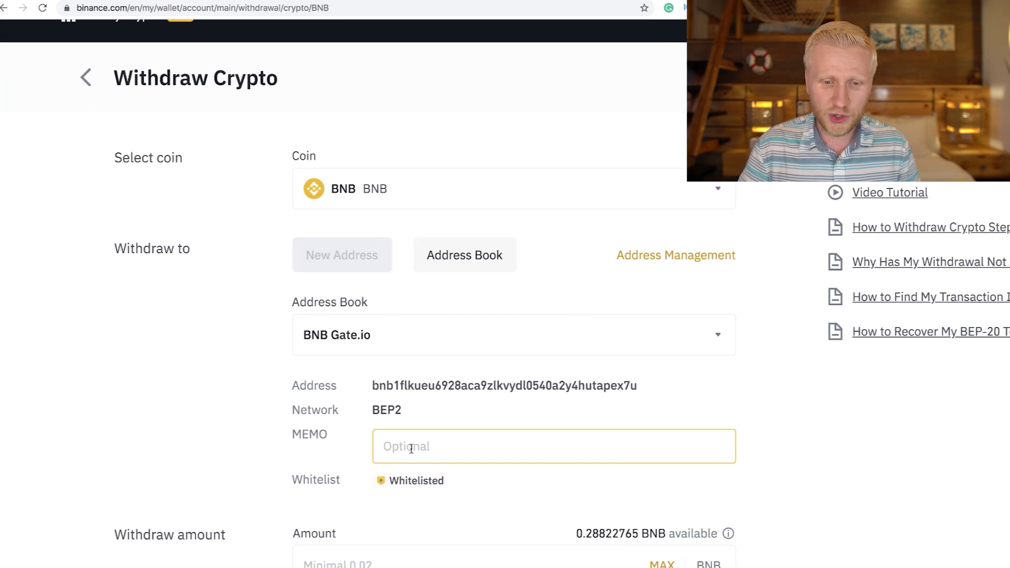
Leave the memo empty, set the withdrawal amount to the maximum of 0.28822765 BNB and check the network fee
{"action": "key", "text": "Tab"}
{"action": "scroll", "coordinate": [644, 506], "scroll_direction": "down", "scroll_amount": 1}
{"action": "scroll", "coordinate": [644, 506], "scroll_direction": "left", "scroll_amount": 1}
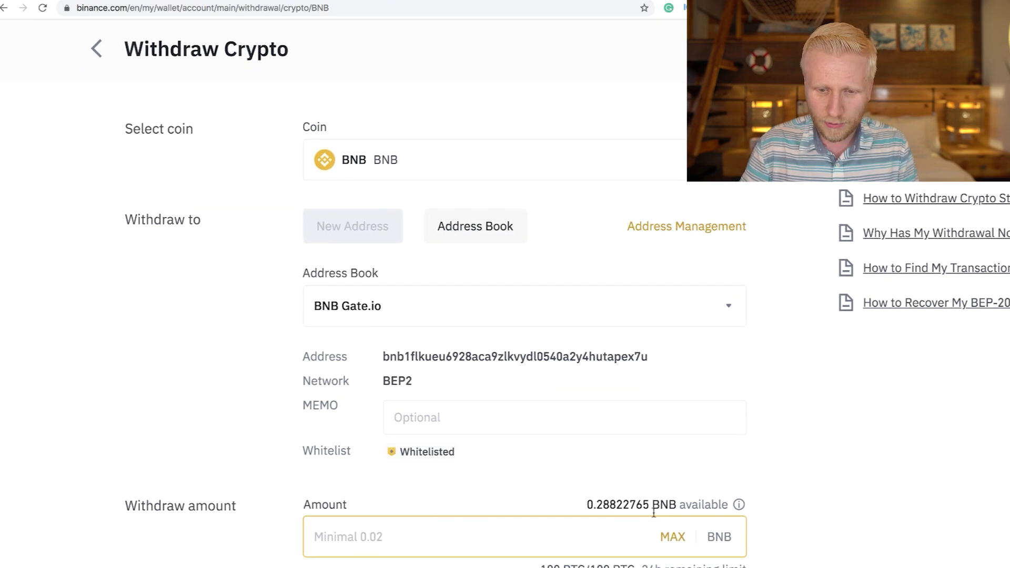
{"action": "left_click_drag", "start_coordinate": [587, 499], "coordinate": [677, 499]}
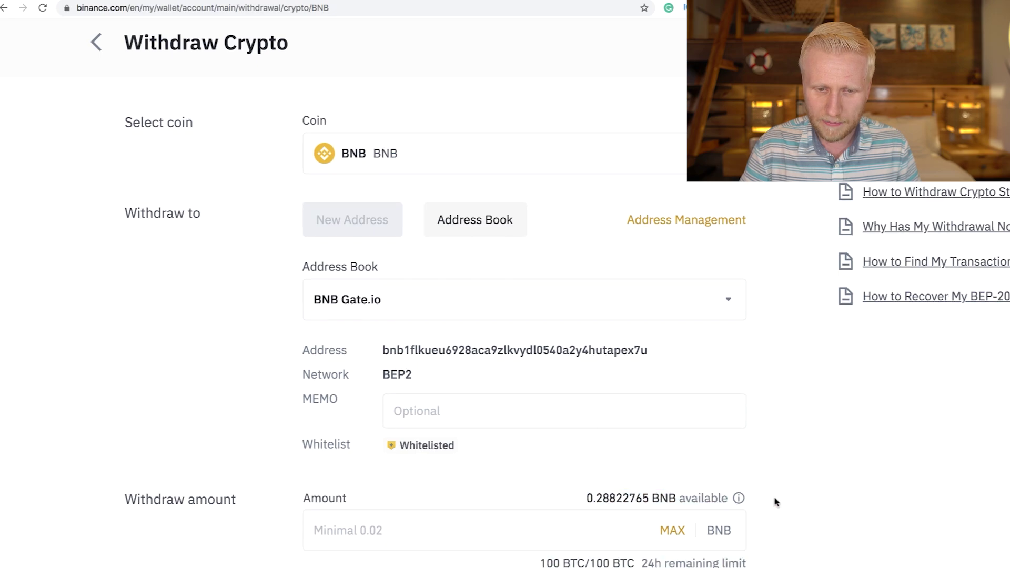
{"action": "left_click", "coordinate": [674, 531]}
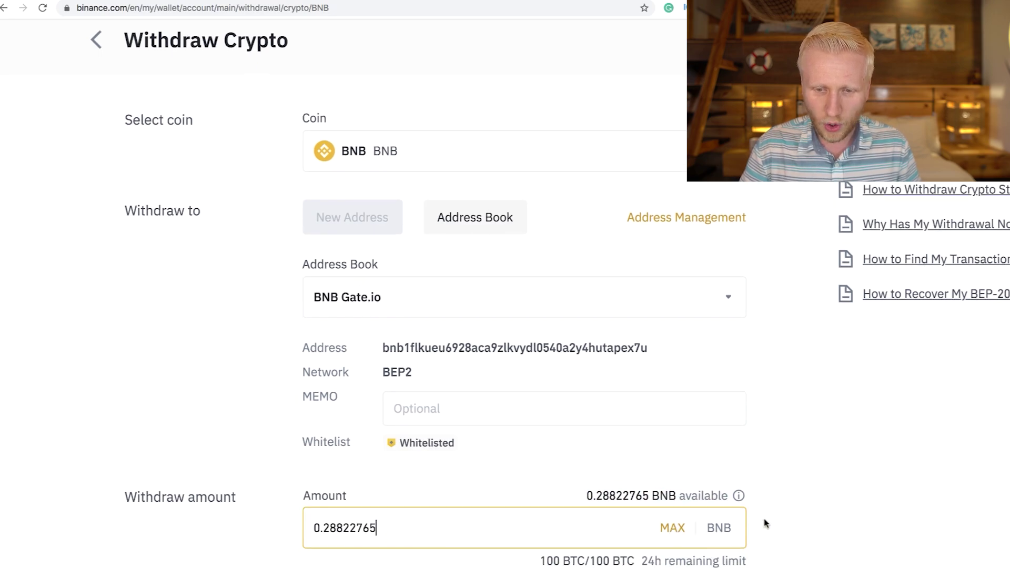
{"action": "scroll", "coordinate": [736, 522], "scroll_direction": "down", "scroll_amount": 2}
{"action": "scroll", "coordinate": [707, 518], "scroll_direction": "down", "scroll_amount": 1}
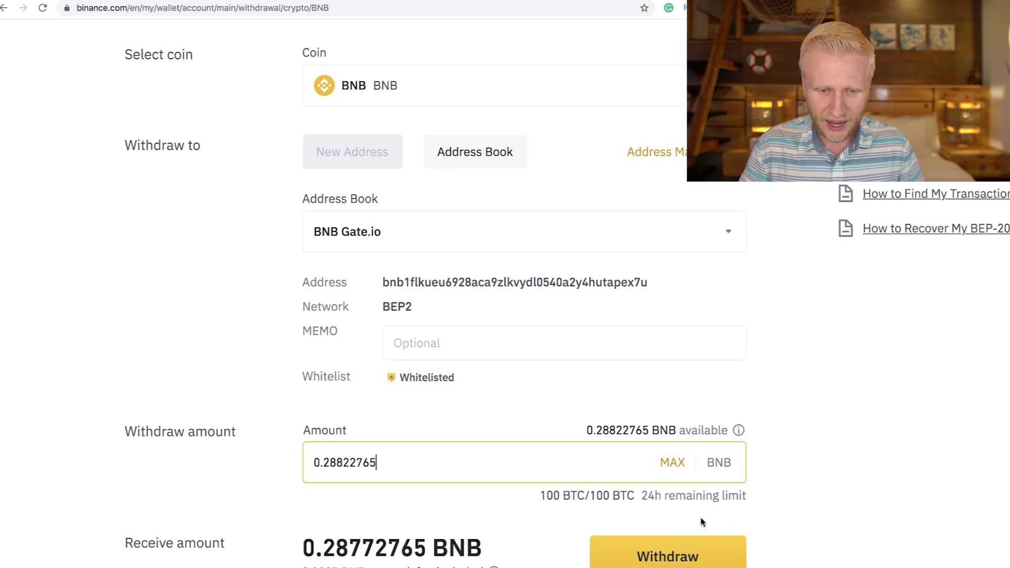
{"action": "scroll", "coordinate": [376, 561], "scroll_direction": "left", "scroll_amount": 2}
{"action": "left_click_drag", "start_coordinate": [376, 562], "coordinate": [337, 565]}
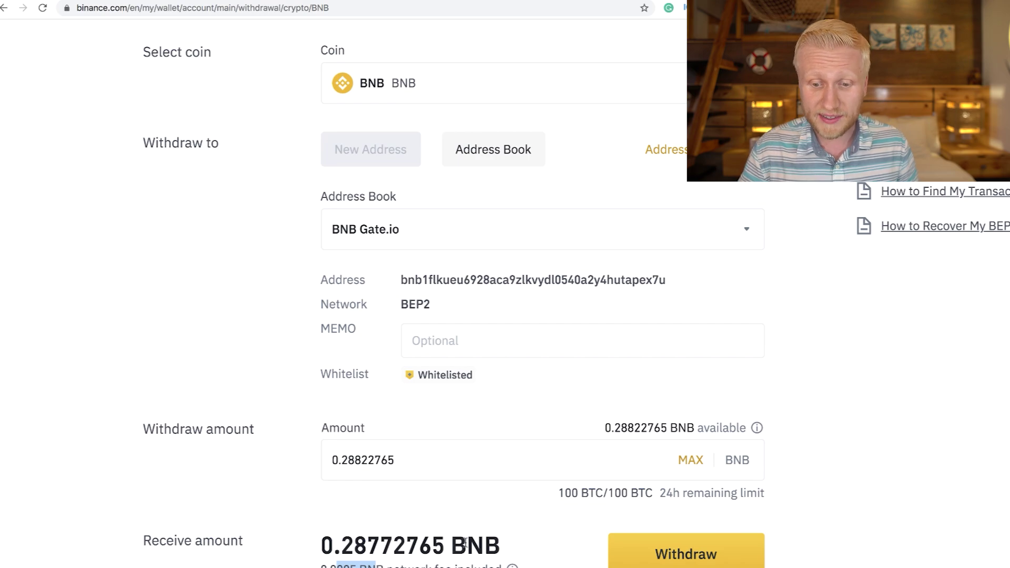
Submit the BNB withdrawal without a memo and review the notices in the withdrawal summary
{"action": "left_click", "coordinate": [632, 562]}
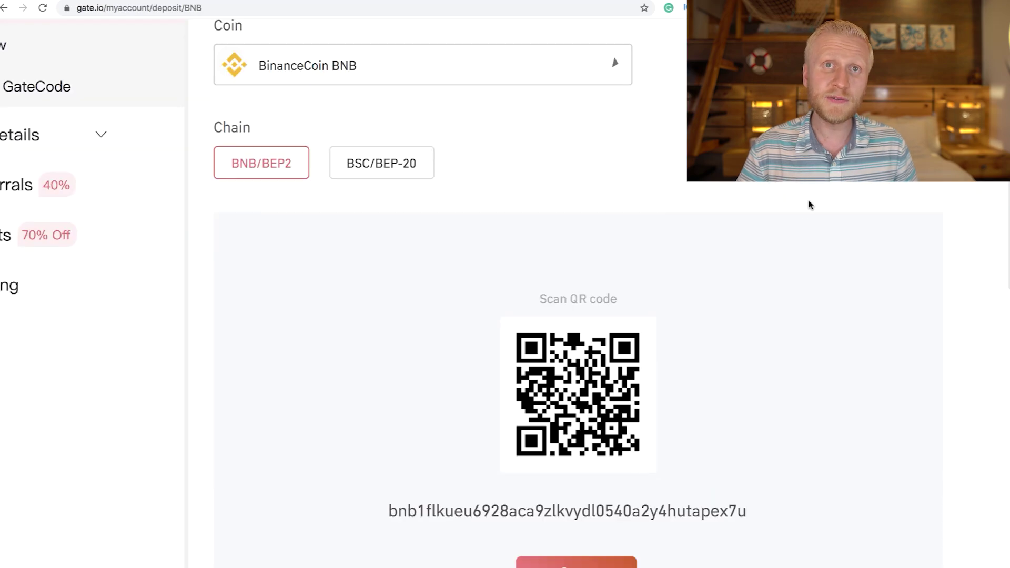
{"action": "scroll", "coordinate": [796, 206], "scroll_direction": "down", "scroll_amount": 3}
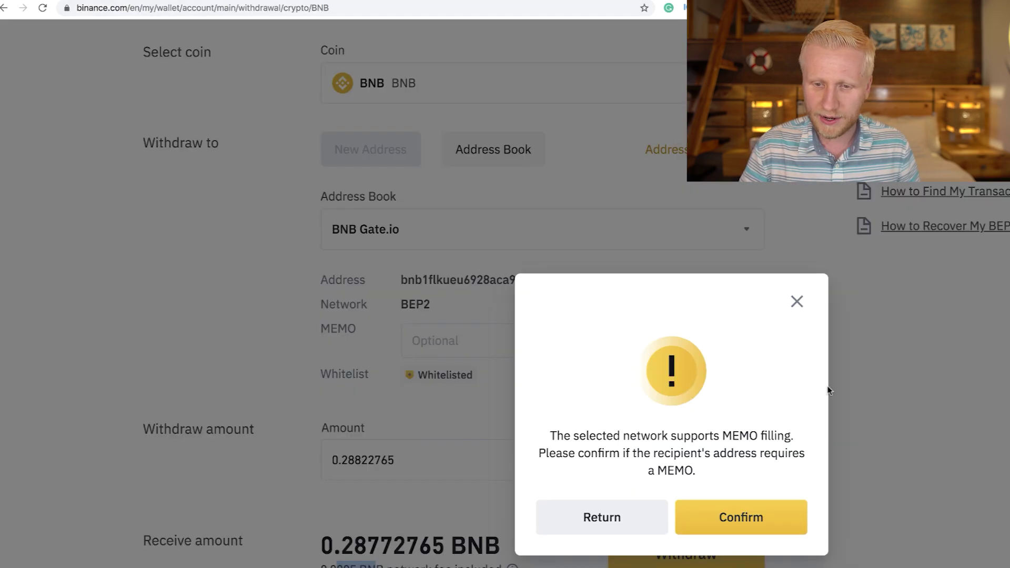
{"action": "left_click", "coordinate": [768, 526]}
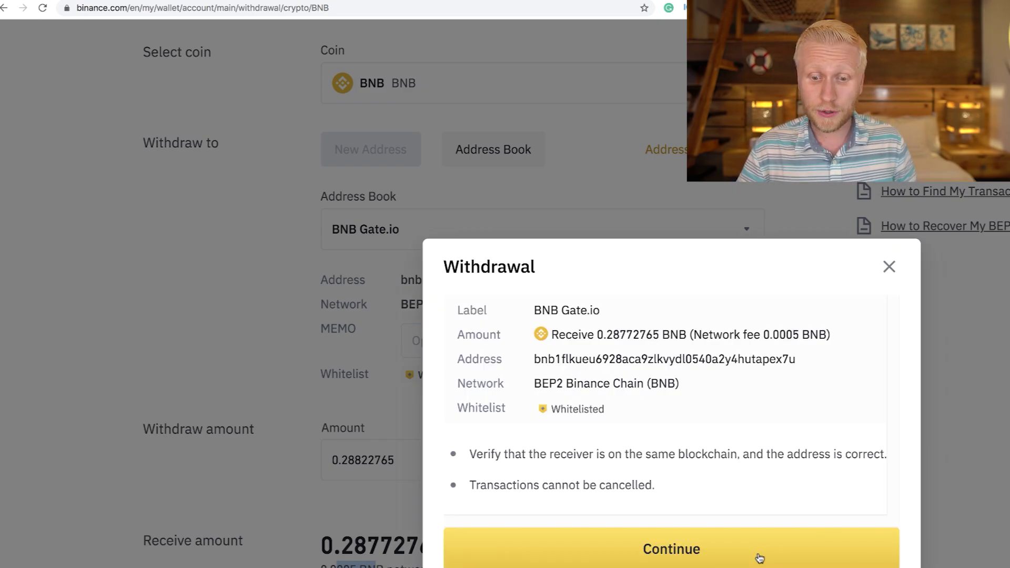
{"action": "left_click_drag", "start_coordinate": [470, 484], "coordinate": [571, 485]}
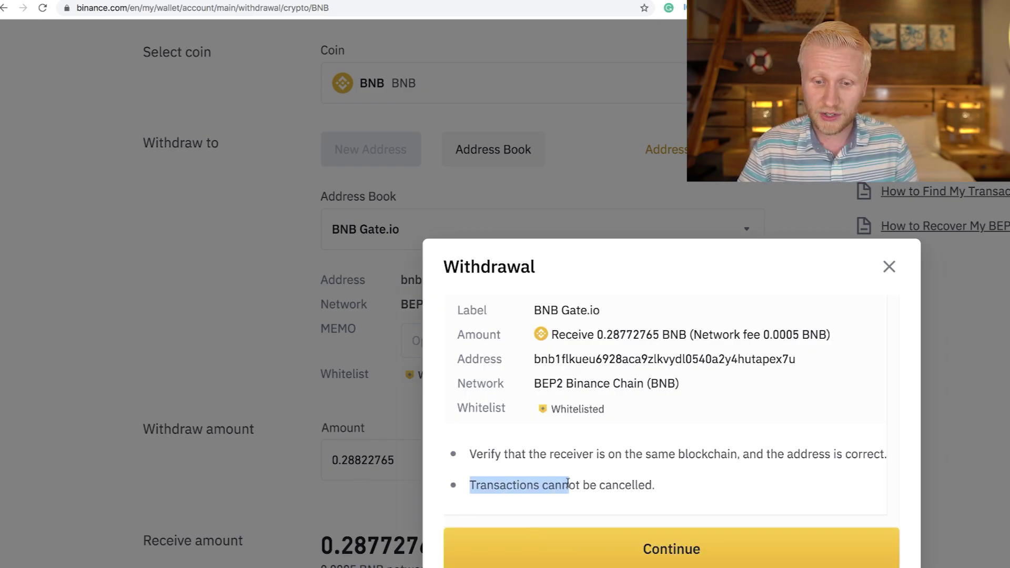
{"action": "scroll", "coordinate": [572, 487], "scroll_direction": "down", "scroll_amount": 2}
{"action": "scroll", "coordinate": [572, 487], "scroll_direction": "right", "scroll_amount": 3}
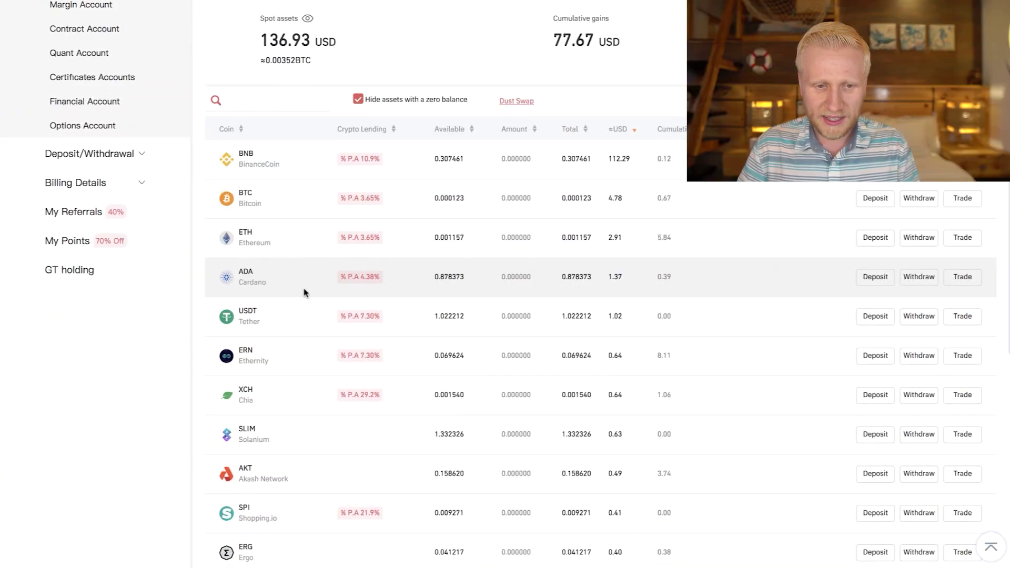
Switch to Gate.io's spot account and examine the BNB and ETH entries in the asset list
{"action": "left_click_drag", "start_coordinate": [275, 164], "coordinate": [217, 129]}
{"action": "left_click", "coordinate": [275, 242]}
{"action": "left_click_drag", "start_coordinate": [277, 229], "coordinate": [208, 198]}
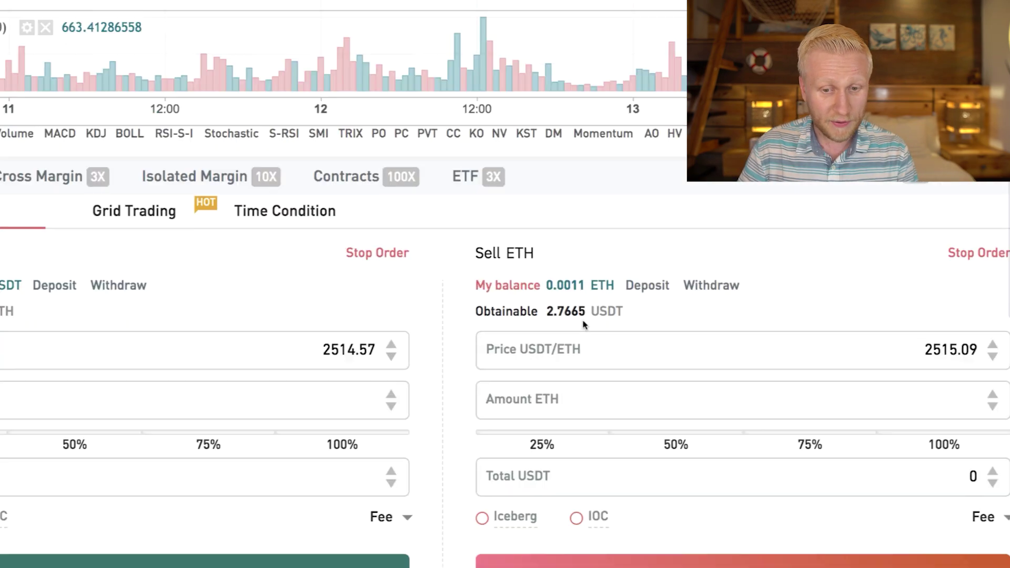
Set up a limit order on ETH/USDT to sell 100% of the ETH balance, 0.0011 ETH, at 2514 USDT
{"action": "left_click_drag", "start_coordinate": [558, 309], "coordinate": [587, 309]}
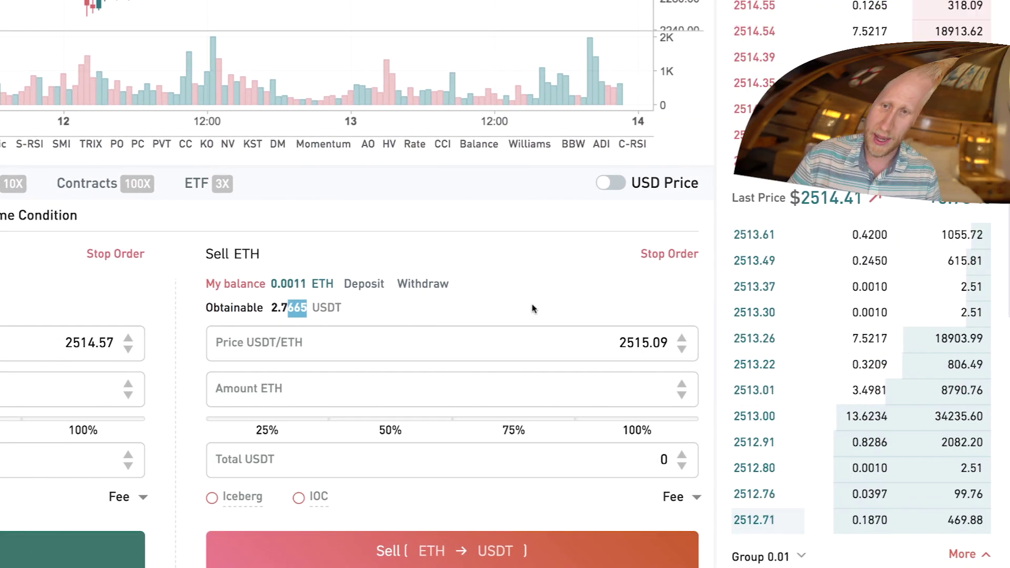
{"action": "mouse_move", "coordinate": [794, 160]}
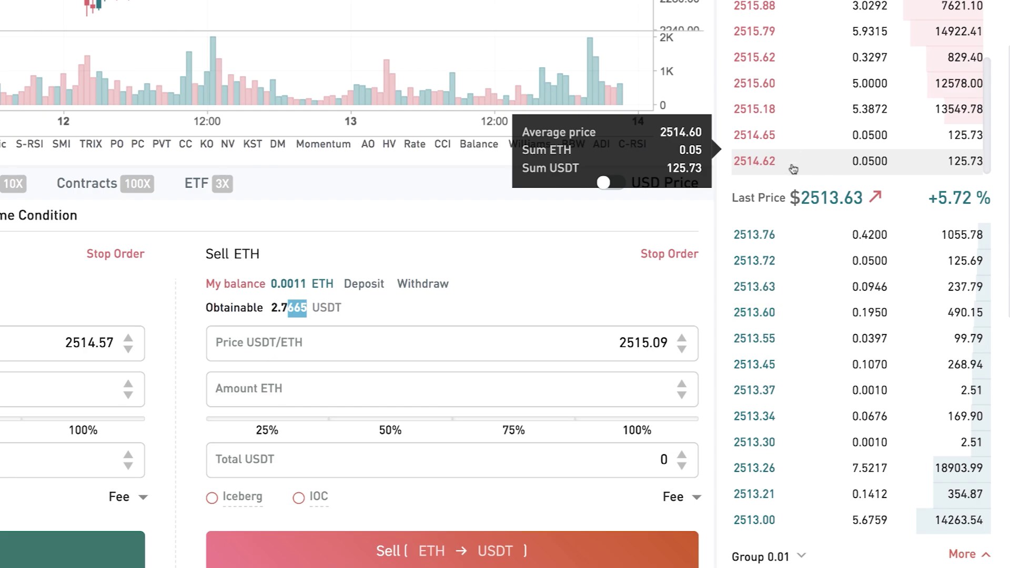
{"action": "left_click", "coordinate": [771, 166]}
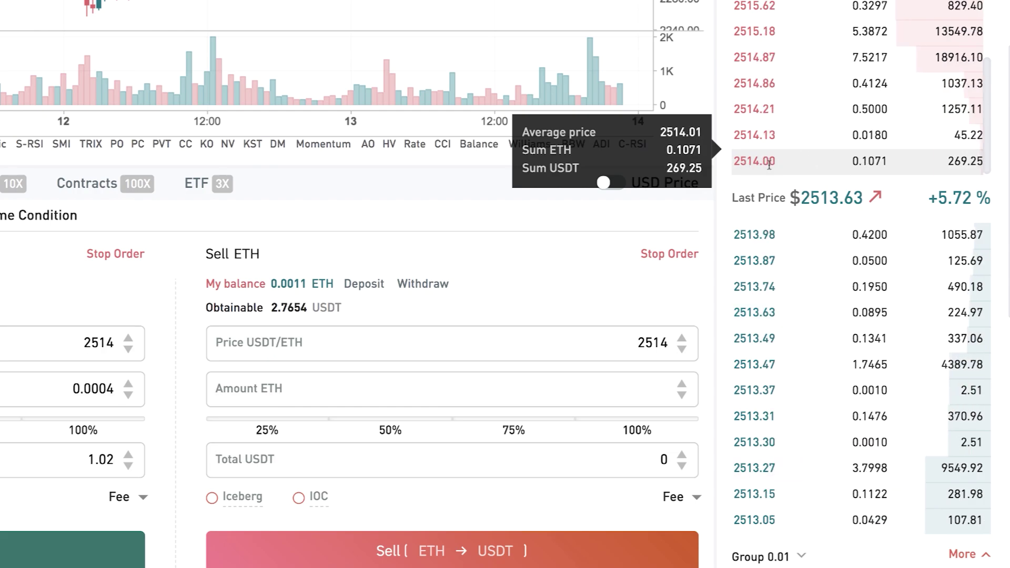
{"action": "scroll", "coordinate": [701, 270], "scroll_direction": "down", "scroll_amount": 2}
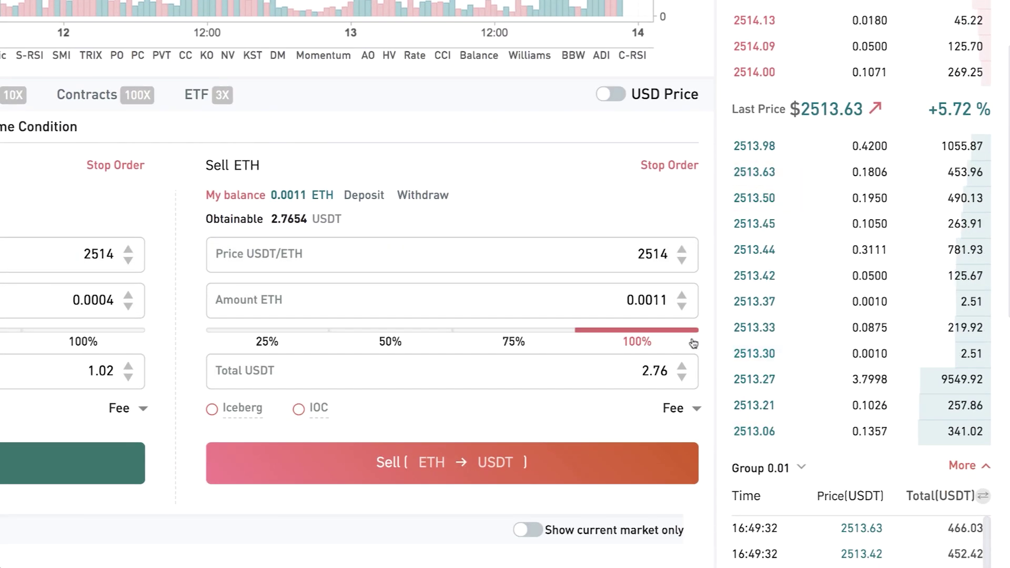
Place the ETH sell order, confirm it and submit the fund password
{"action": "left_click", "coordinate": [528, 463]}
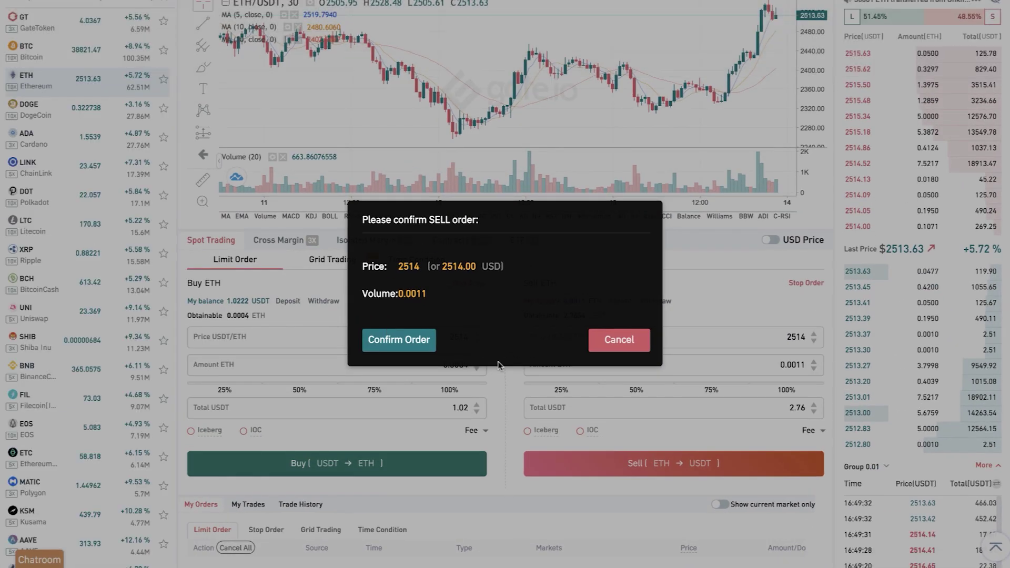
{"action": "left_click", "coordinate": [419, 348]}
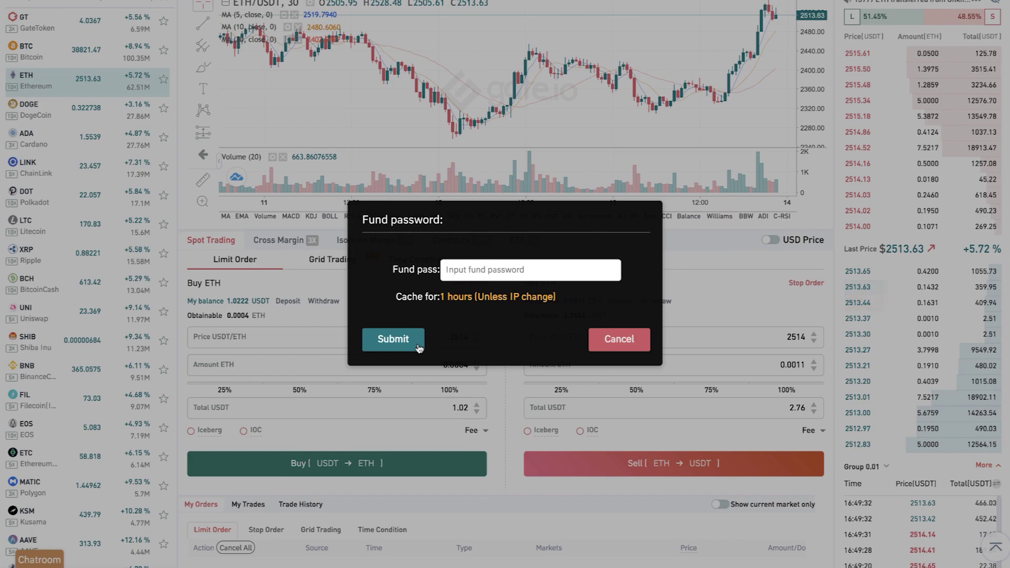
{"action": "left_click", "coordinate": [455, 278]}
{"action": "key", "text": "ctrl+v"}
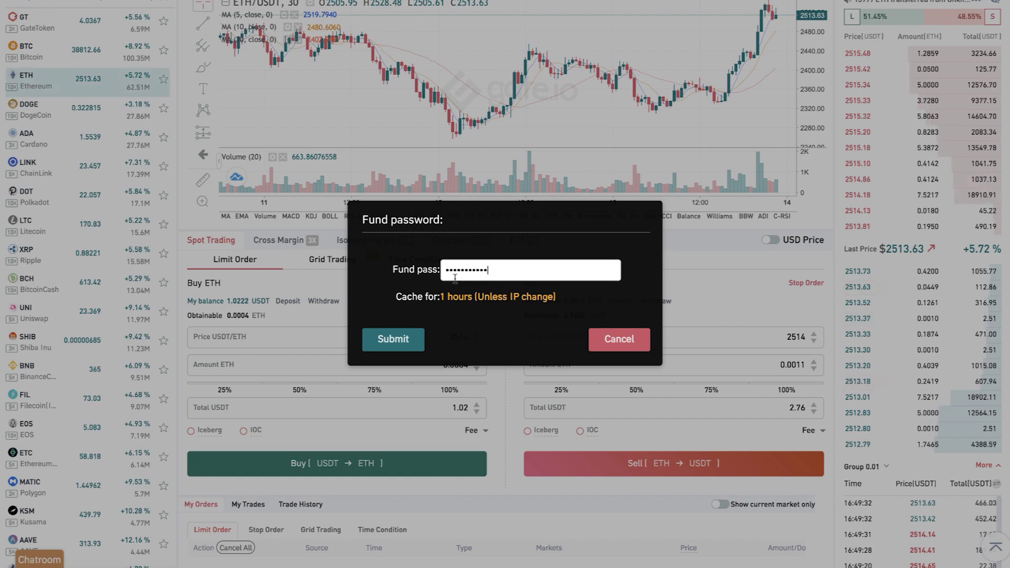
{"action": "left_click", "coordinate": [393, 339]}
Open the ADA trading page from the Cardano entry in the spot account's asset list
{"action": "scroll", "coordinate": [532, 432], "scroll_direction": "down", "scroll_amount": 1}
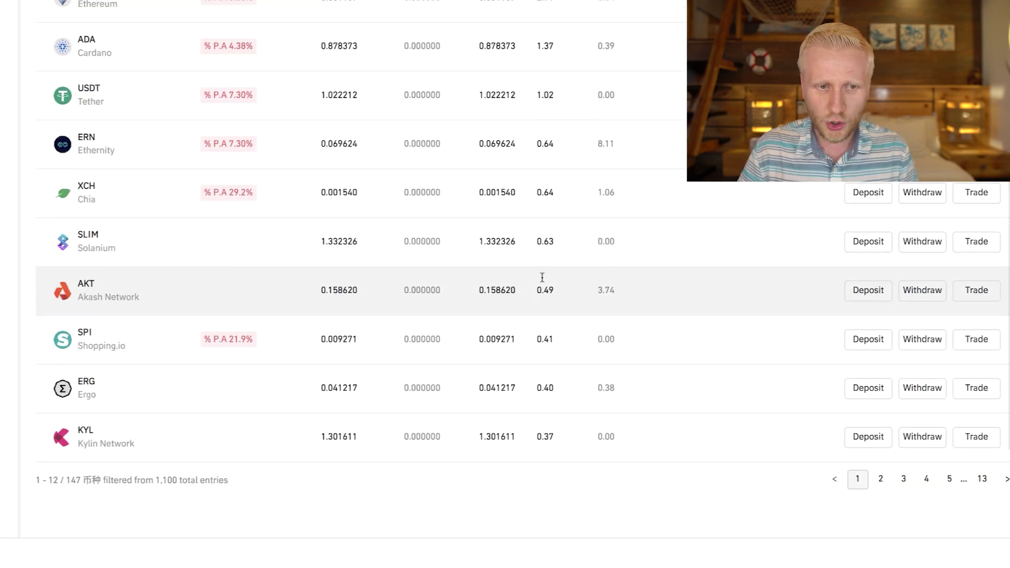
{"action": "scroll", "coordinate": [542, 277], "scroll_direction": "up", "scroll_amount": 5}
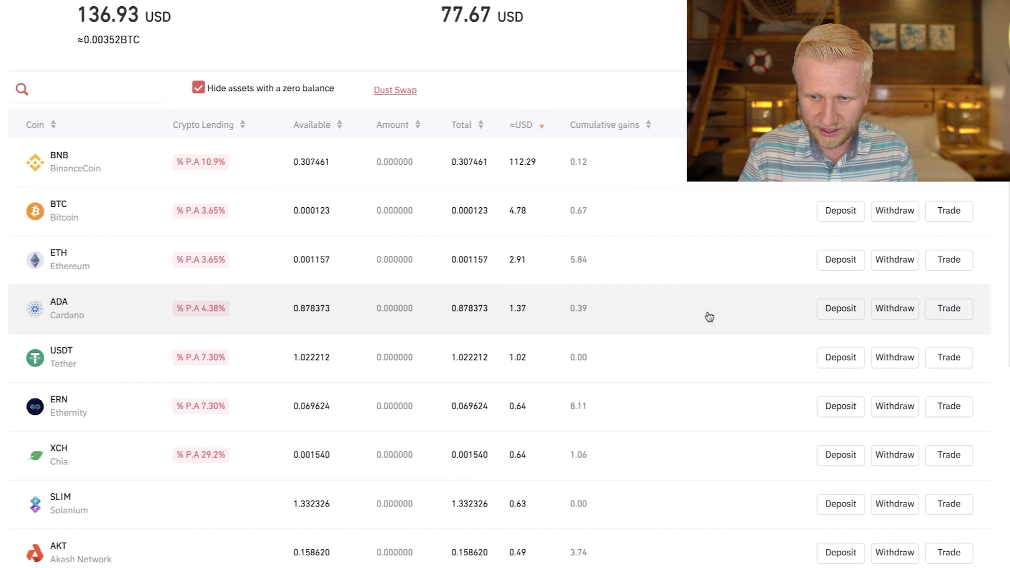
{"action": "left_click", "coordinate": [978, 307]}
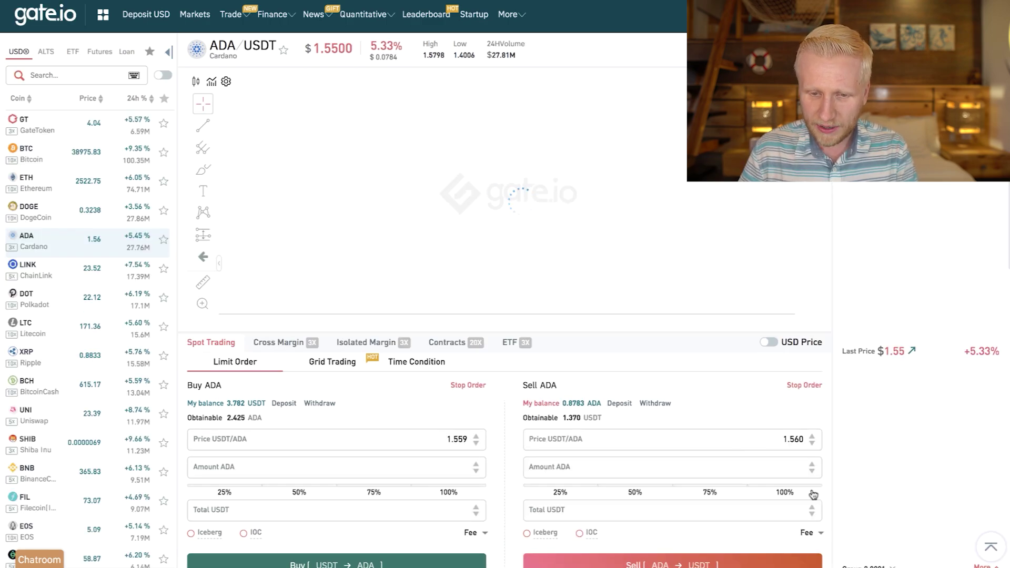
Place and confirm a limit order to sell 0.876 ADA at 1.5597 USDT
{"action": "left_click", "coordinate": [935, 326]}
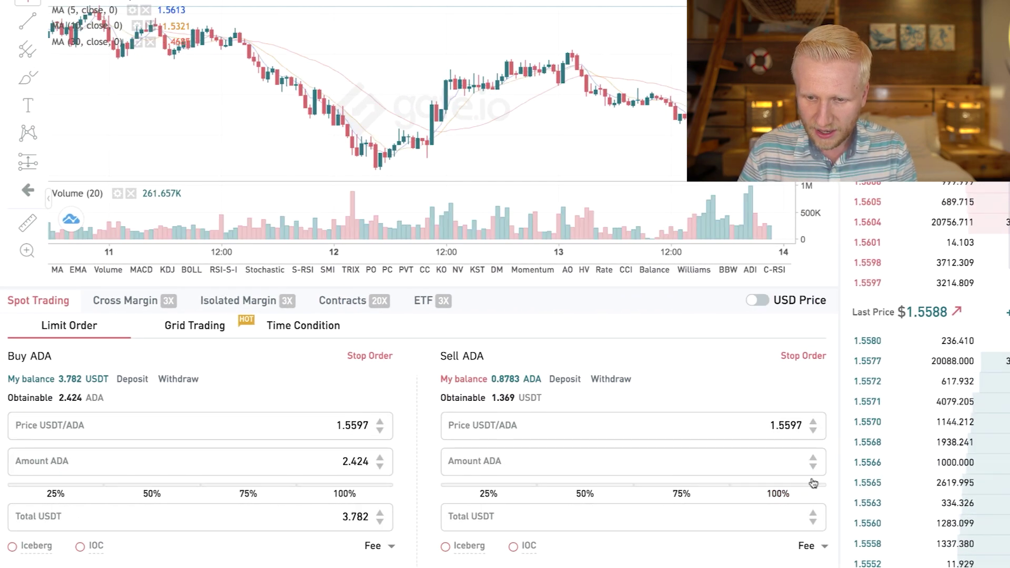
{"action": "left_click", "coordinate": [779, 482]}
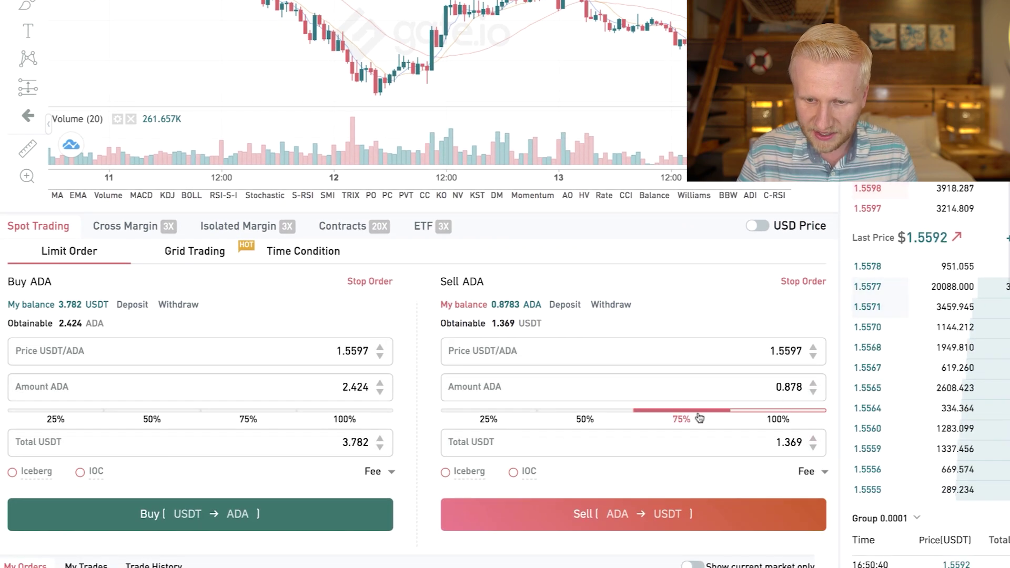
{"action": "left_click", "coordinate": [743, 411]}
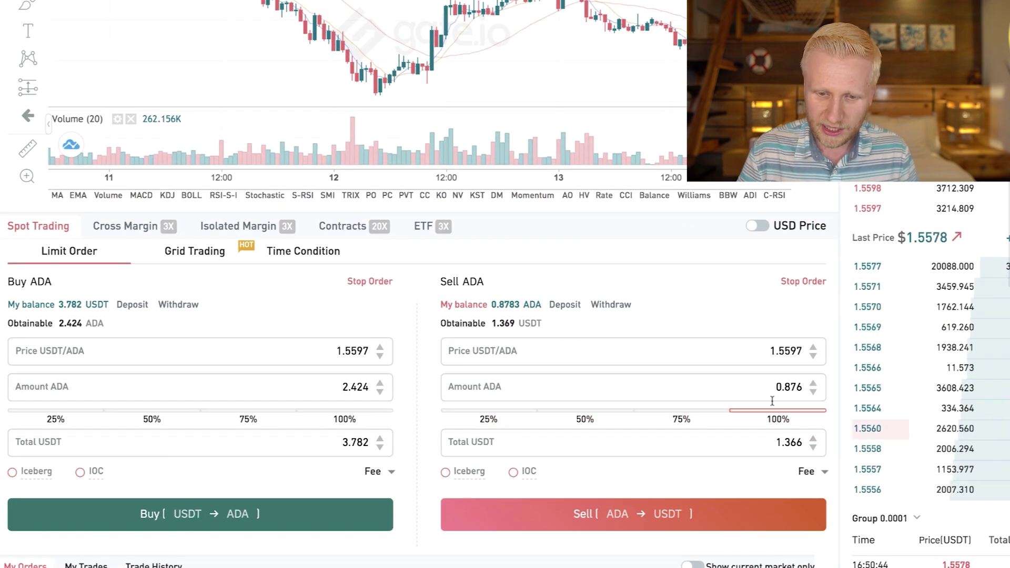
{"action": "left_click", "coordinate": [606, 517]}
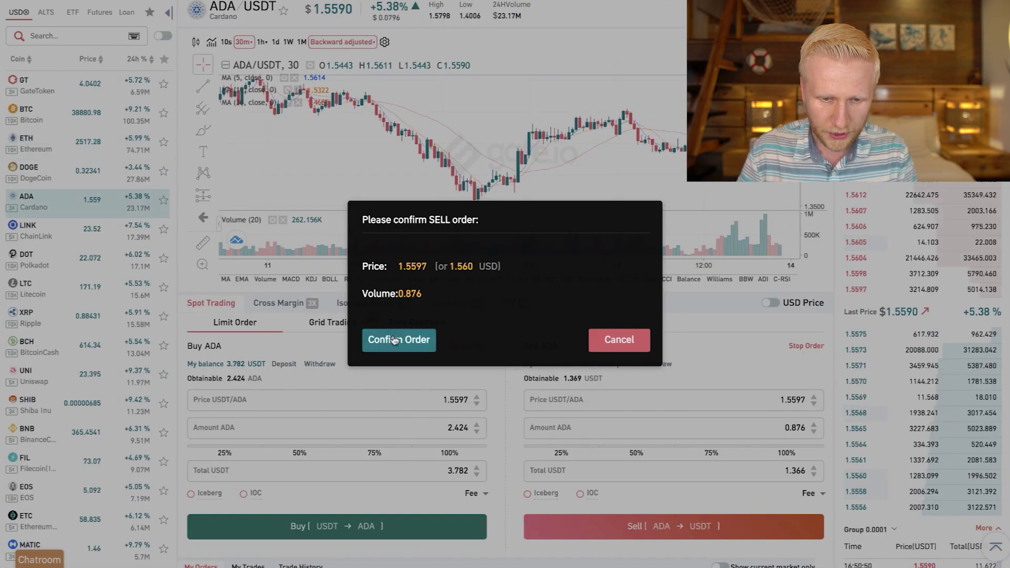
{"action": "left_click", "coordinate": [295, 274]}
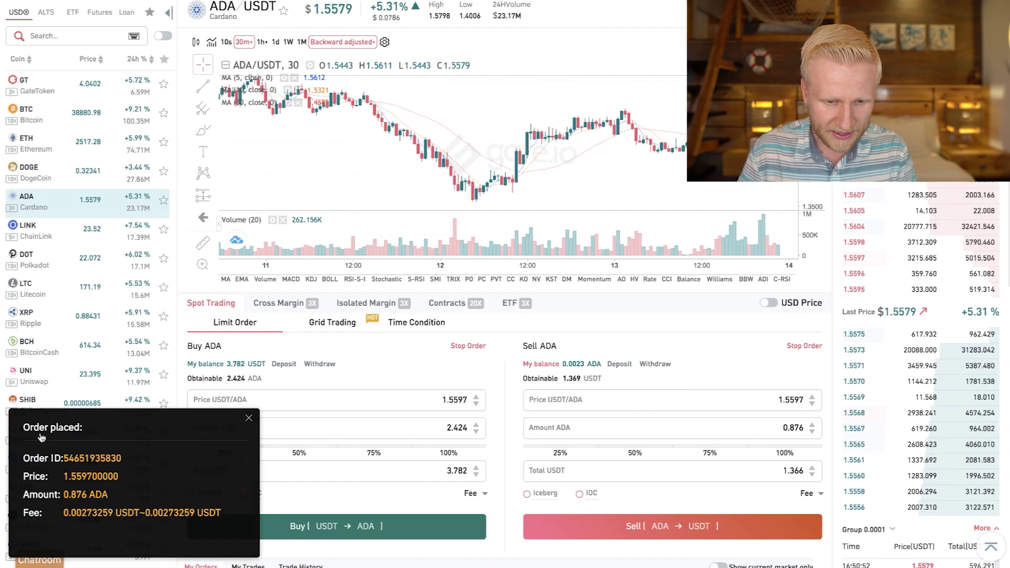
{"action": "left_click", "coordinate": [249, 418]}
Examine the price and available actions of the open ADA/USDT sell order
{"action": "scroll", "coordinate": [528, 462], "scroll_direction": "down", "scroll_amount": 4}
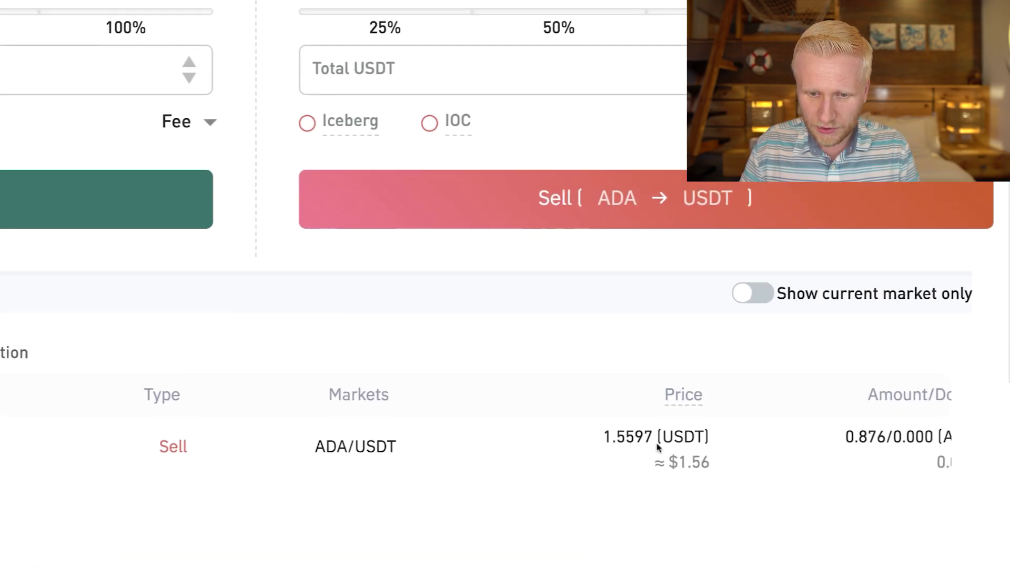
{"action": "mouse_move", "coordinate": [609, 441]}
{"action": "left_mouse_down"}
{"action": "mouse_move", "coordinate": [708, 440]}
{"action": "mouse_move", "coordinate": [597, 439]}
{"action": "left_mouse_up"}
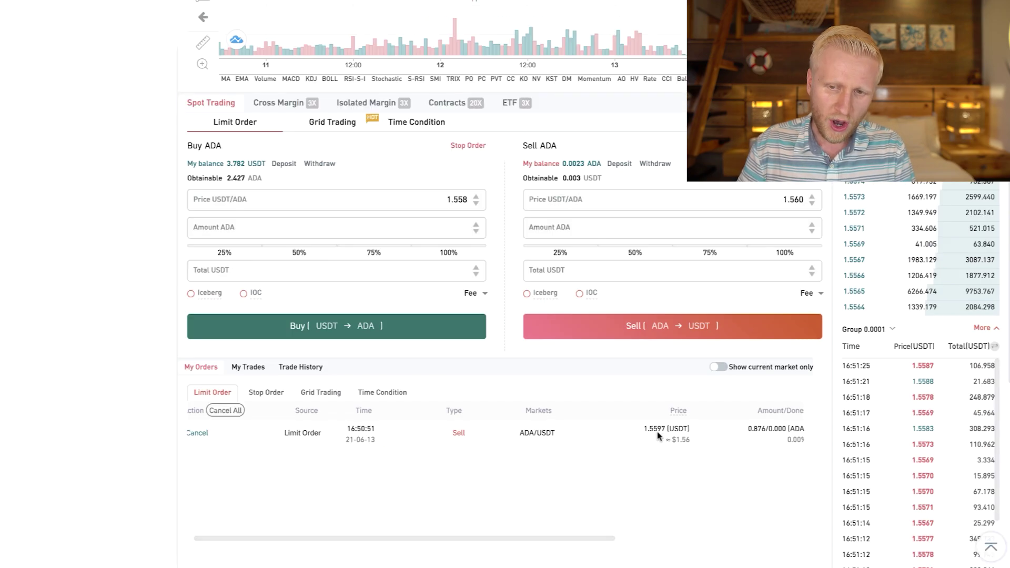
{"action": "scroll", "coordinate": [192, 437], "scroll_direction": "left", "scroll_amount": 1}
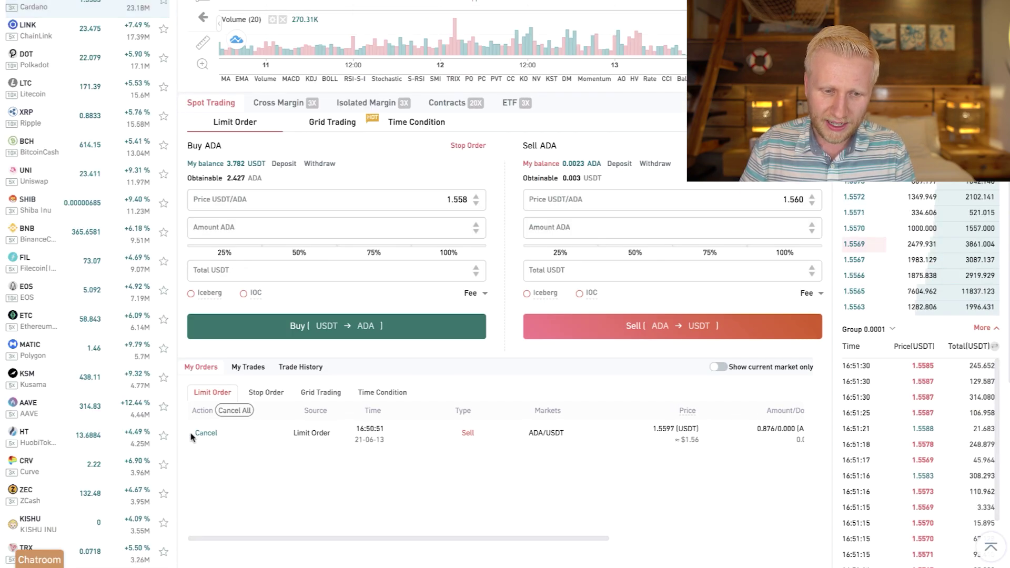
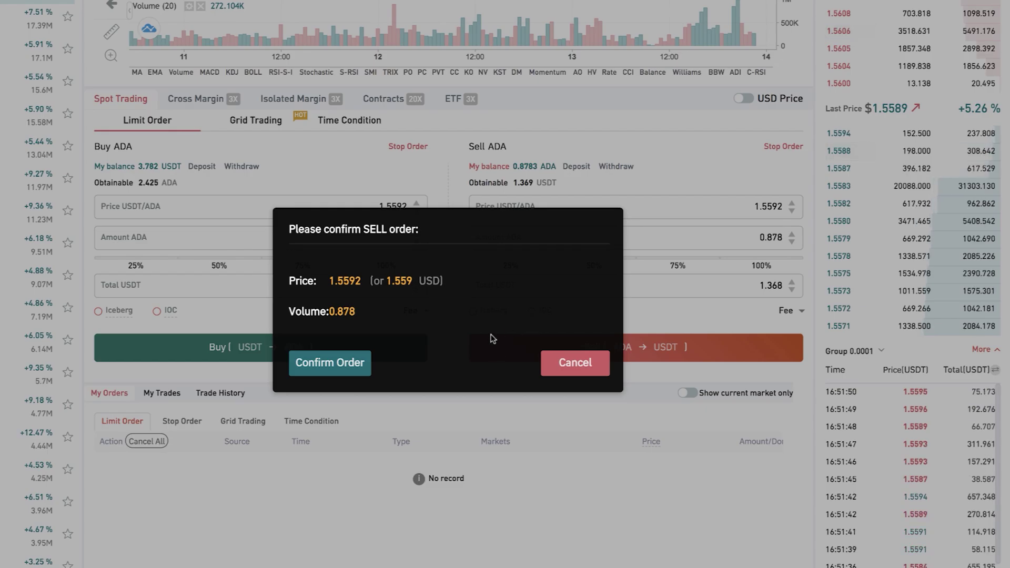
Confirm the limit order to sell 0.878 ADA at 1.5592 USDT and cancel it while it is still open
{"action": "left_click", "coordinate": [349, 364]}
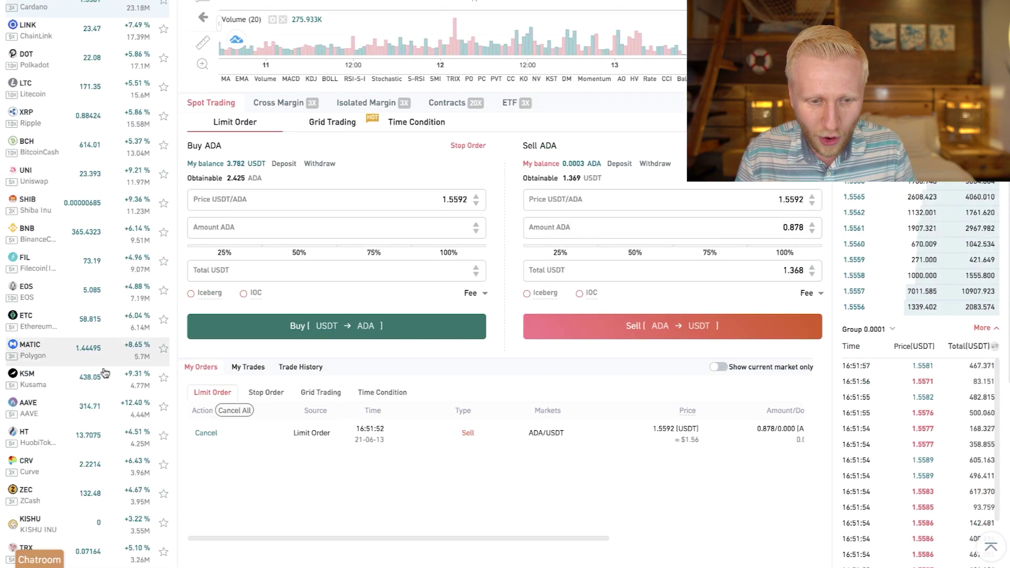
{"action": "left_click", "coordinate": [206, 434]}
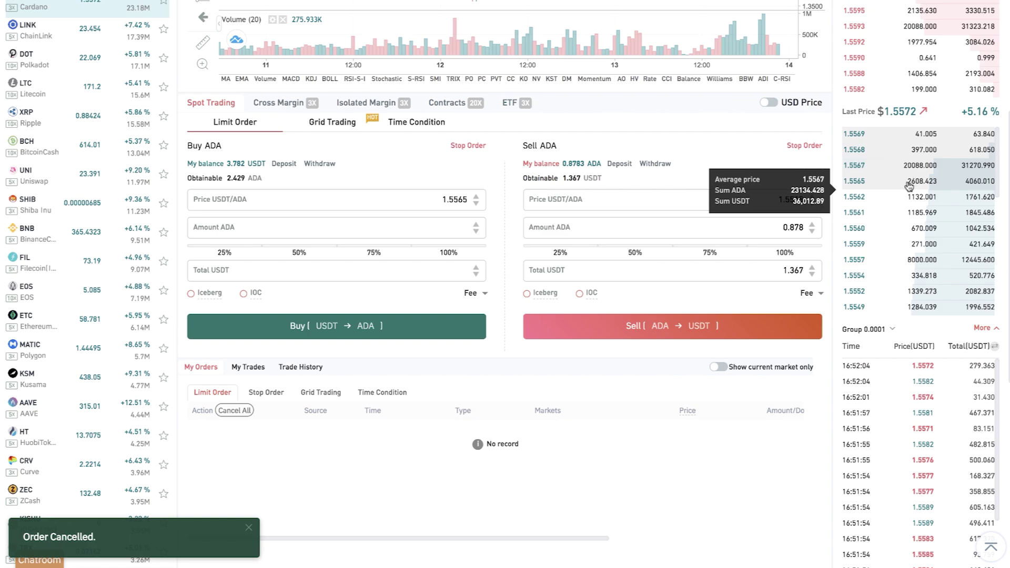
Set the ADA sell price to 1.5565 USDT from the order book, then place and confirm the order for 0.878 ADA
{"action": "left_click", "coordinate": [909, 183]}
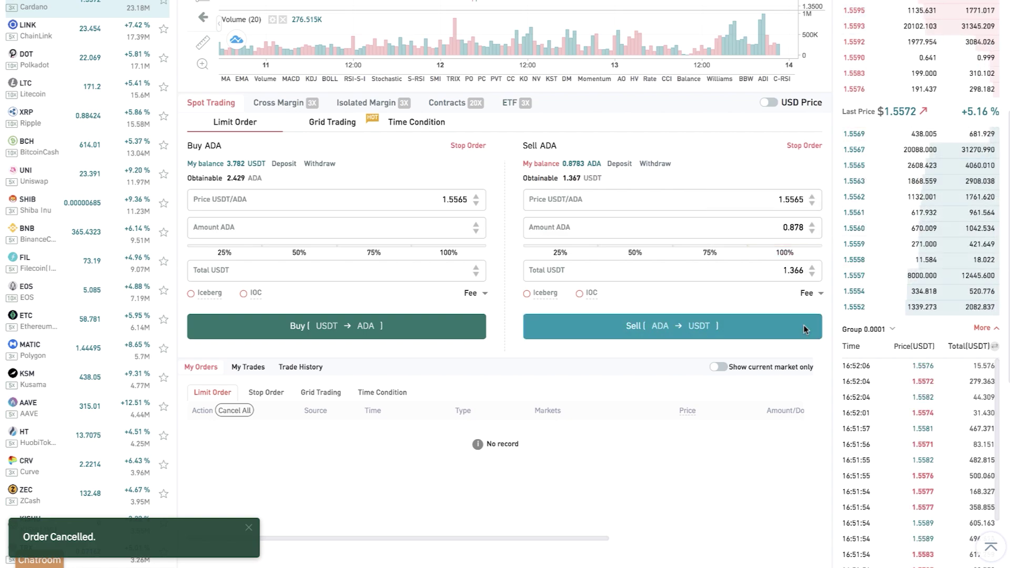
{"action": "left_click", "coordinate": [805, 330]}
{"action": "left_click", "coordinate": [370, 342]}
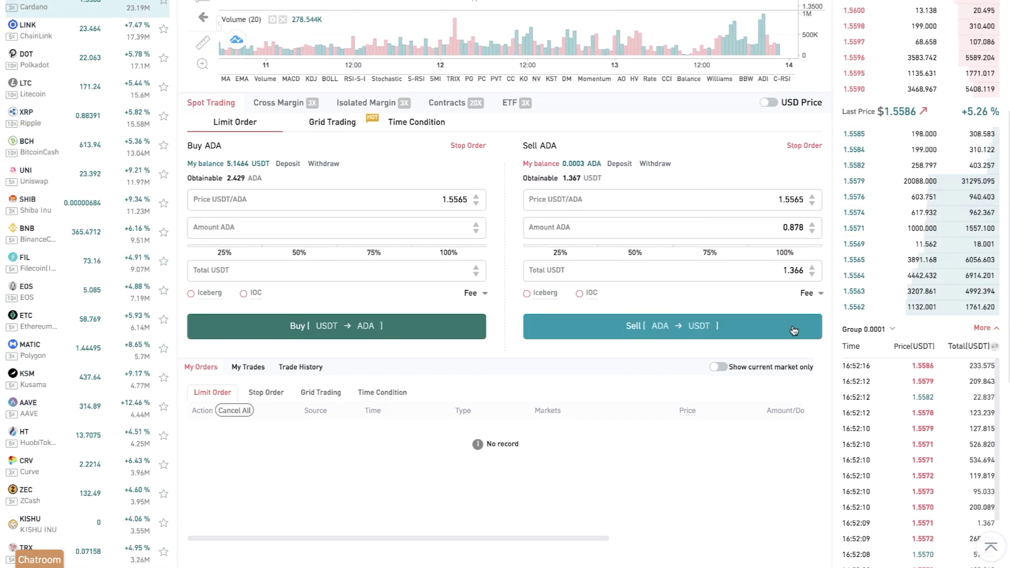
{"action": "scroll", "coordinate": [863, 236], "scroll_direction": "up", "scroll_amount": 4}
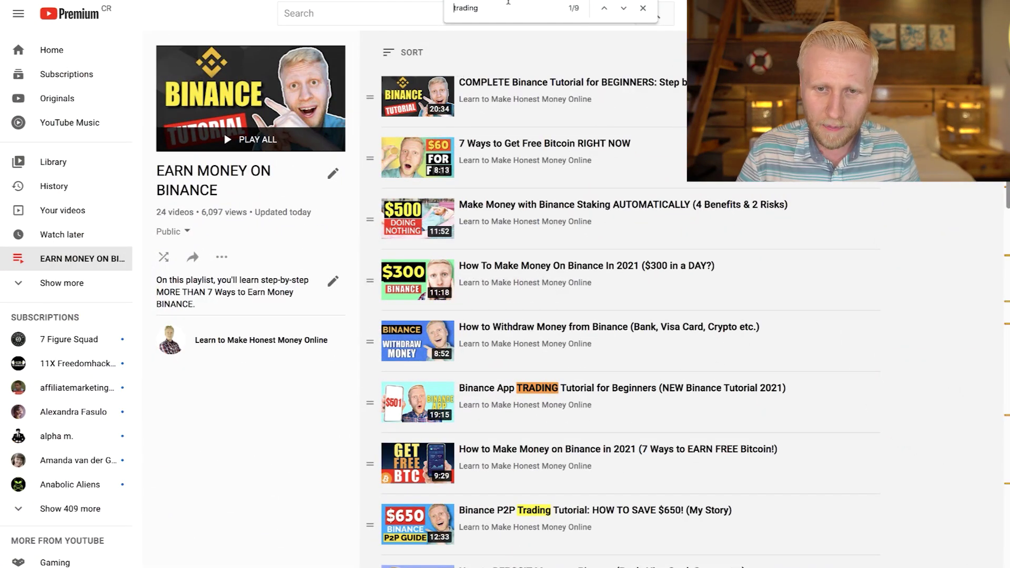
In YouTube's EARN MONEY ON BINANCE playlist, step through the matches for "trading" and search the page for "fut"
{"action": "left_click", "coordinate": [625, 14]}
{"action": "left_click", "coordinate": [625, 14]}
{"action": "left_click", "coordinate": [625, 15]}
{"action": "left_click", "coordinate": [625, 14]}
{"action": "left_click", "coordinate": [625, 15]}
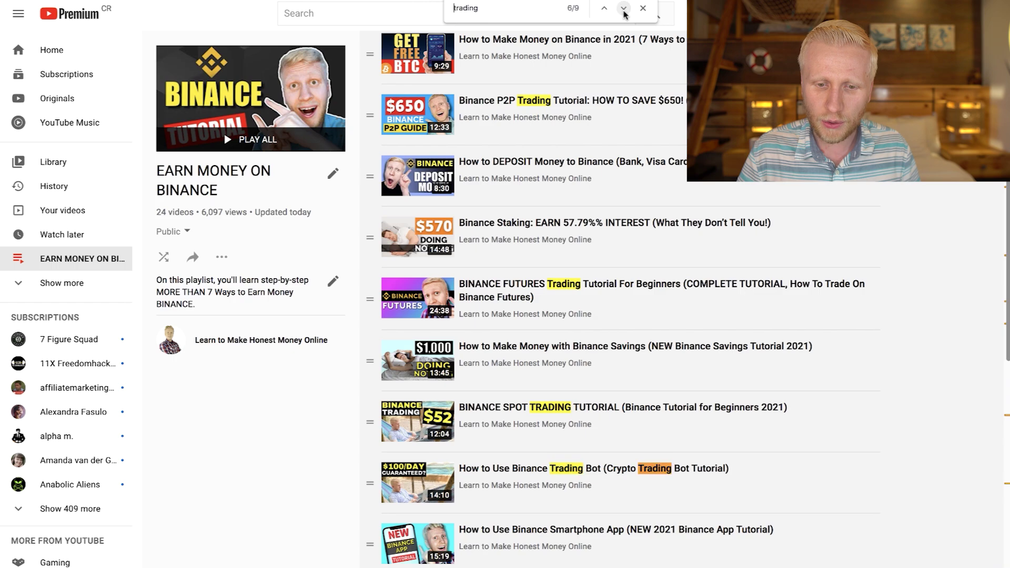
{"action": "left_click", "coordinate": [625, 14]}
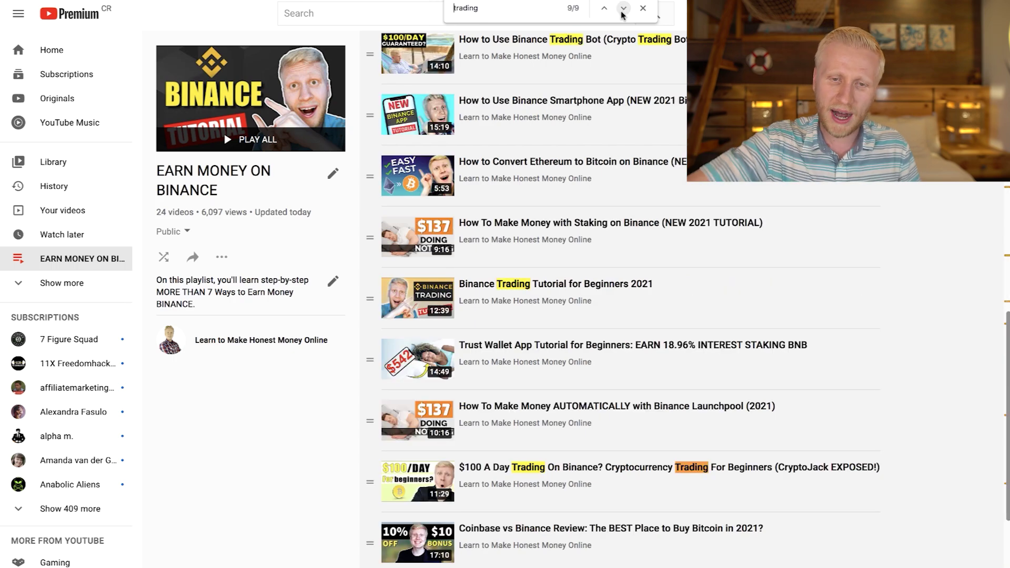
{"action": "left_click", "coordinate": [622, 10]}
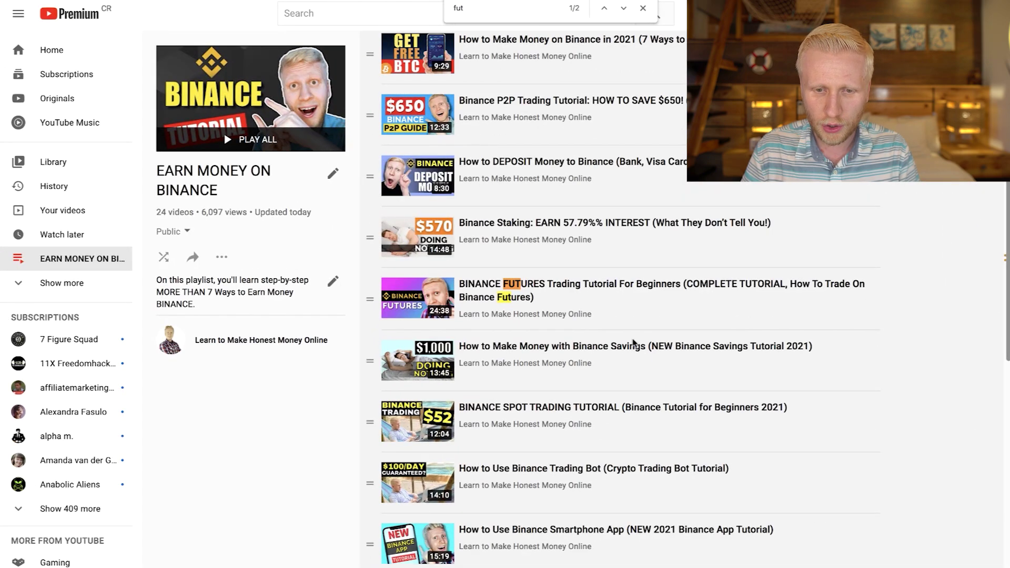
{"action": "scroll", "coordinate": [634, 343], "scroll_direction": "up", "scroll_amount": 8}
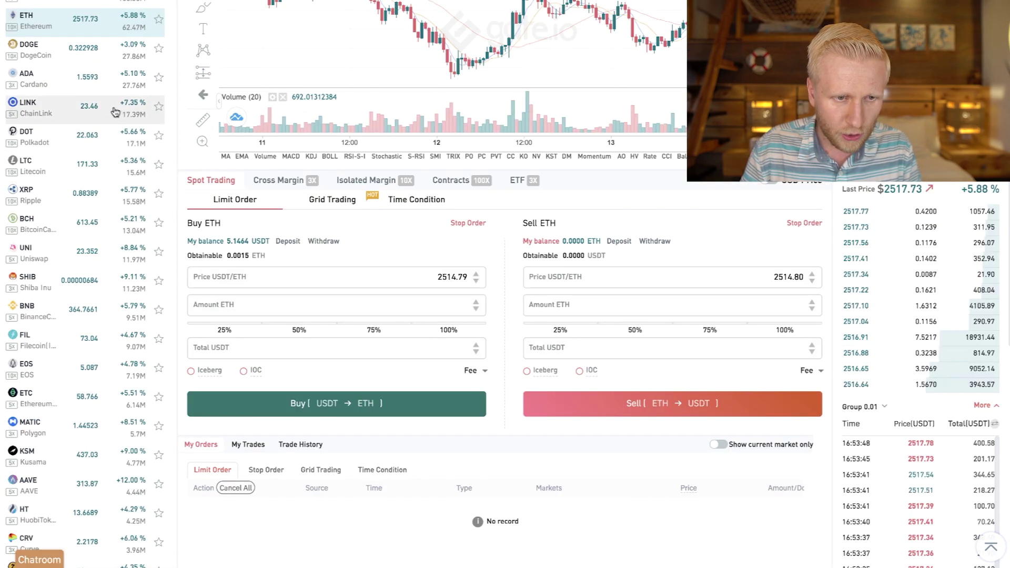
On the Gate.io trading page, search the markets for "bnb" and open the BNB_USDT pair
{"action": "scroll", "coordinate": [240, 36], "scroll_direction": "up", "scroll_amount": 3}
{"action": "left_click", "coordinate": [106, 70]}
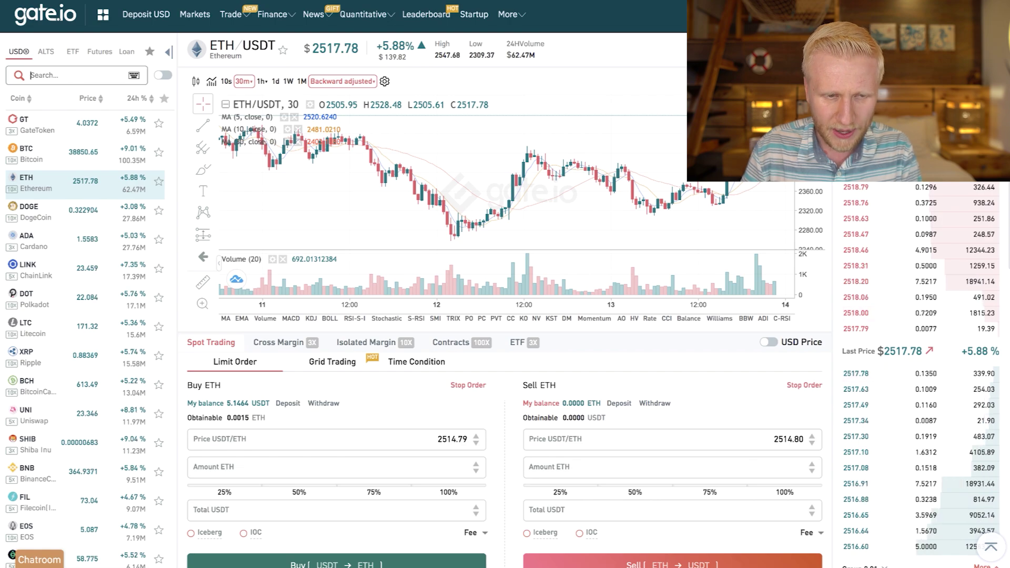
{"action": "type", "text": "bnb"}
{"action": "left_click", "coordinate": [102, 95]}
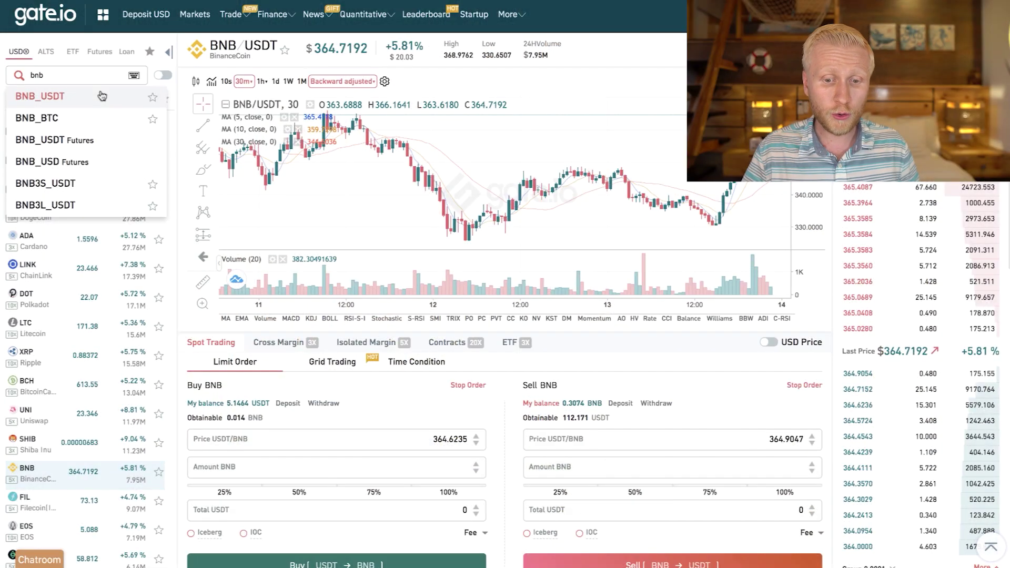
Place and confirm a limit order to buy 0.014 BNB at 365.1899 USDT, using 100% of the USDT balance
{"action": "scroll", "coordinate": [316, 237], "scroll_direction": "down", "scroll_amount": 3}
{"action": "scroll", "coordinate": [507, 425], "scroll_direction": "down", "scroll_amount": 2}
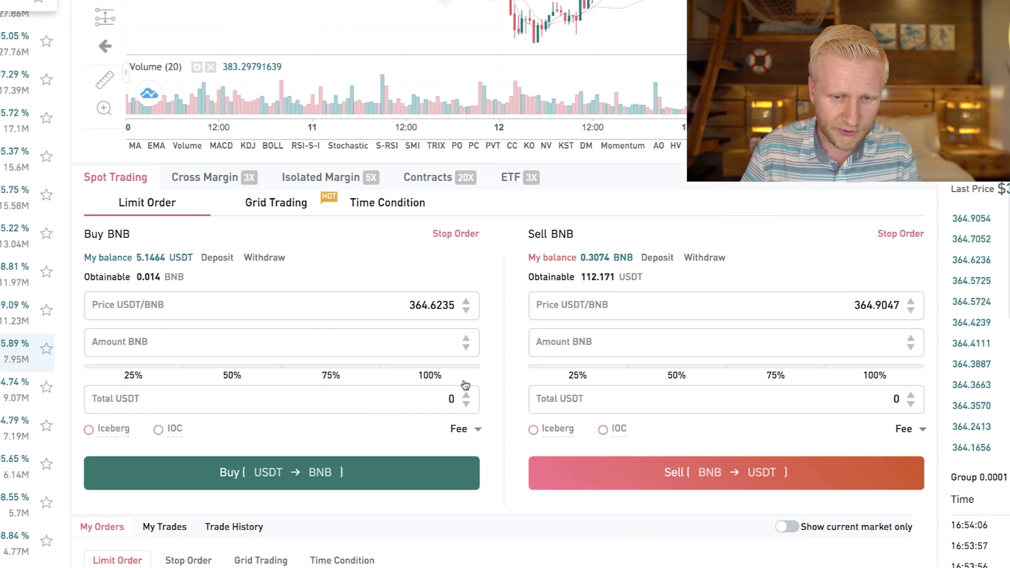
{"action": "left_click", "coordinate": [478, 386]}
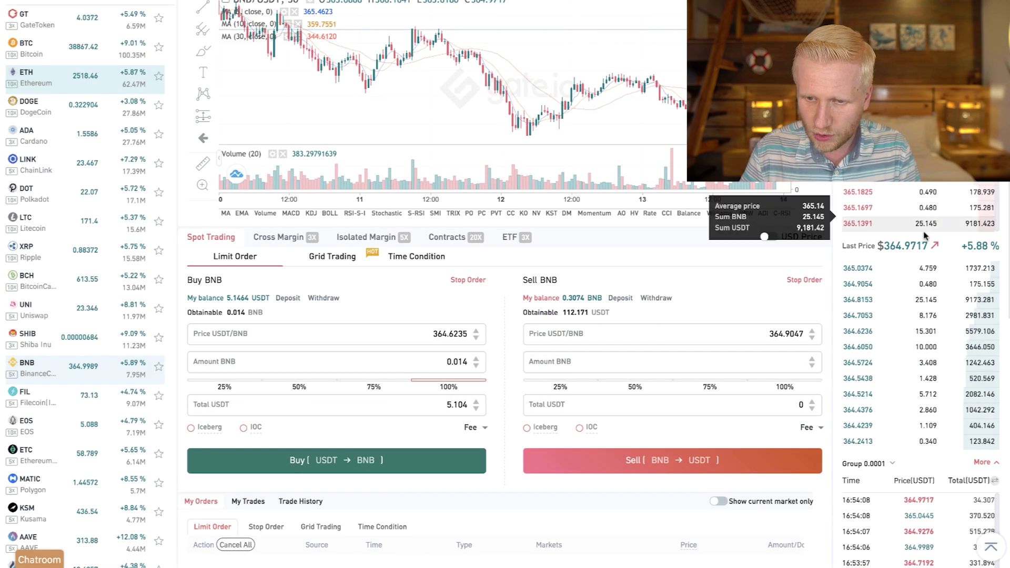
{"action": "left_click", "coordinate": [935, 224]}
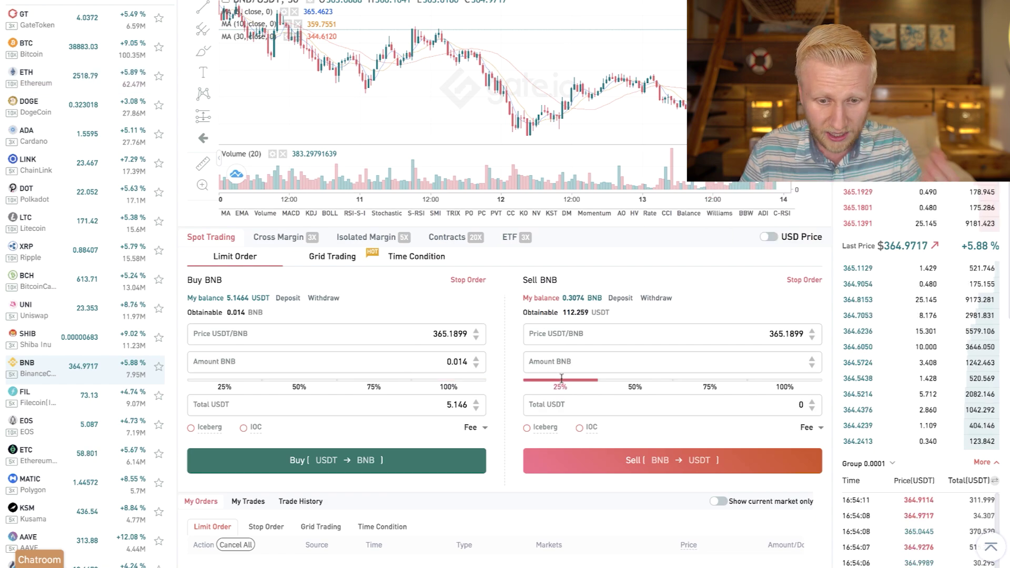
{"action": "left_click", "coordinate": [462, 457]}
{"action": "left_click", "coordinate": [399, 339]}
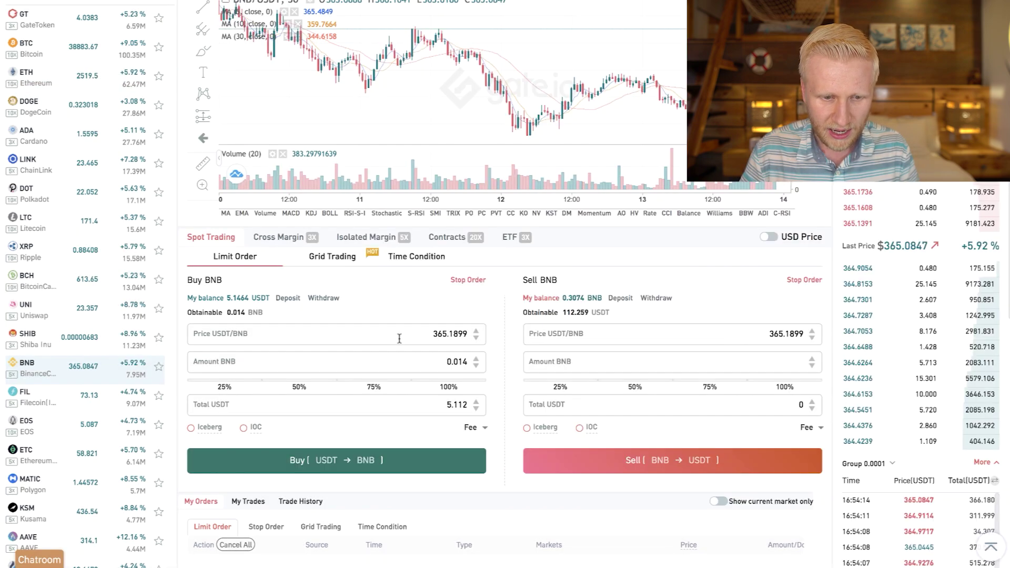
Open the wallet's spot account and examine the total spot assets and the BNB entry
{"action": "scroll", "coordinate": [399, 338], "scroll_direction": "up", "scroll_amount": 2}
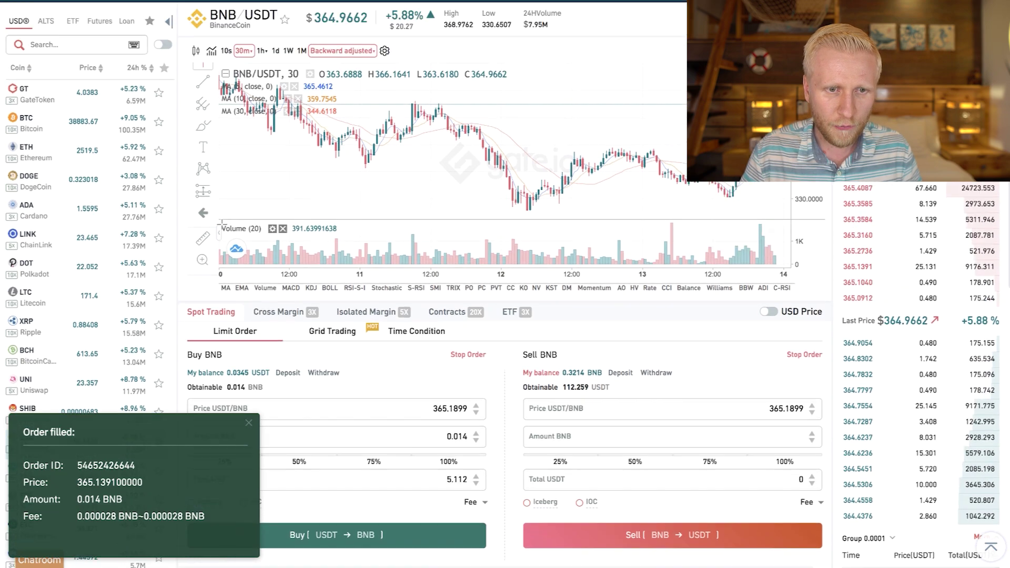
{"action": "mouse_move", "coordinate": [834, 39]}
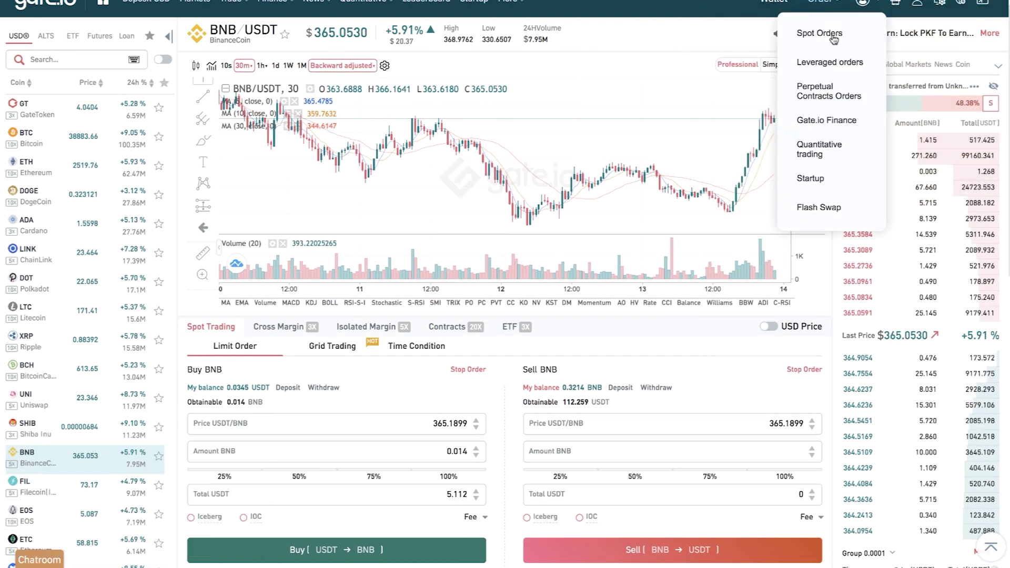
{"action": "scroll", "coordinate": [834, 39], "scroll_direction": "up", "scroll_amount": 1}
{"action": "mouse_move", "coordinate": [774, 14]}
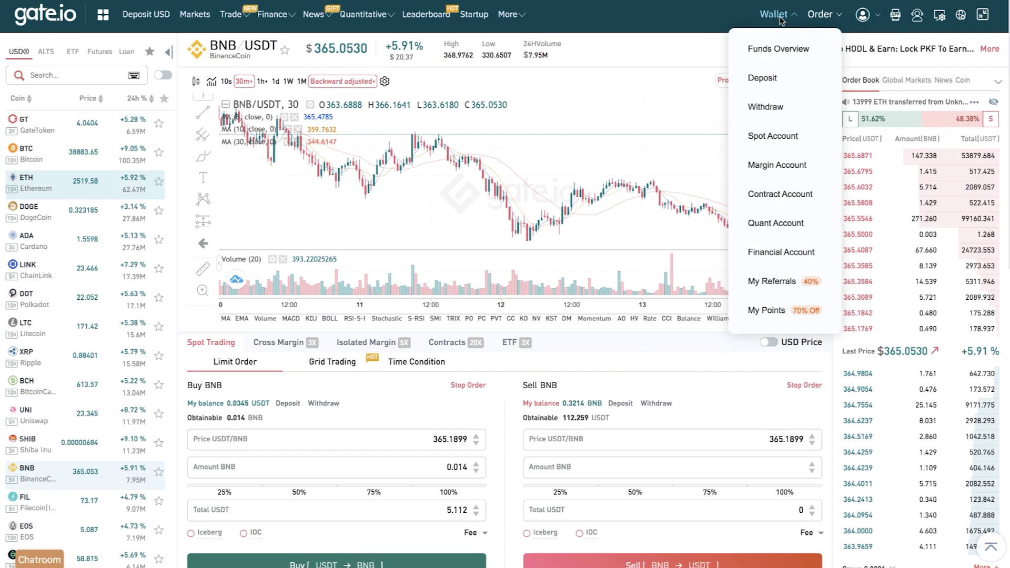
{"action": "left_click", "coordinate": [793, 139]}
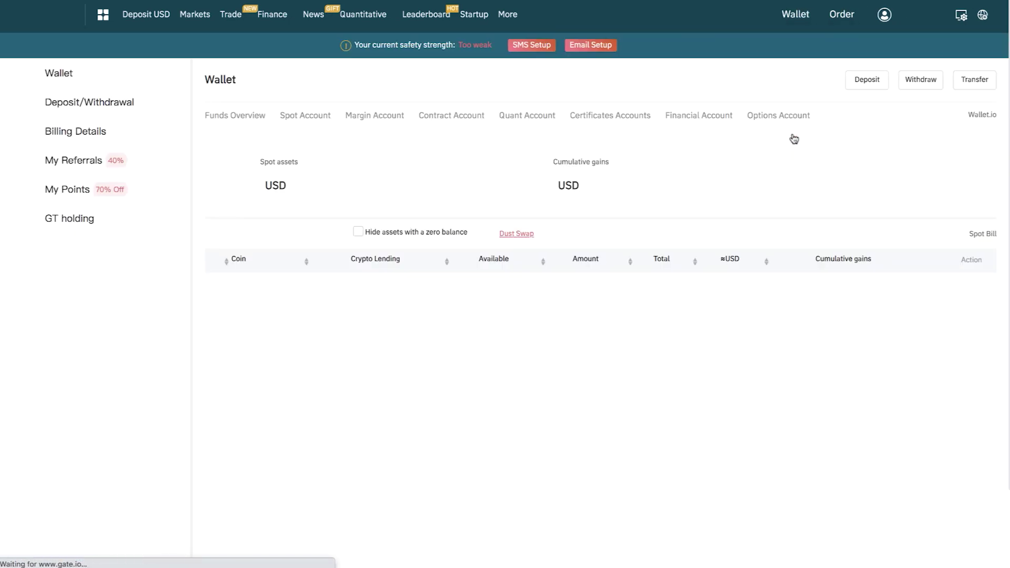
{"action": "left_click_drag", "start_coordinate": [247, 177], "coordinate": [280, 176]}
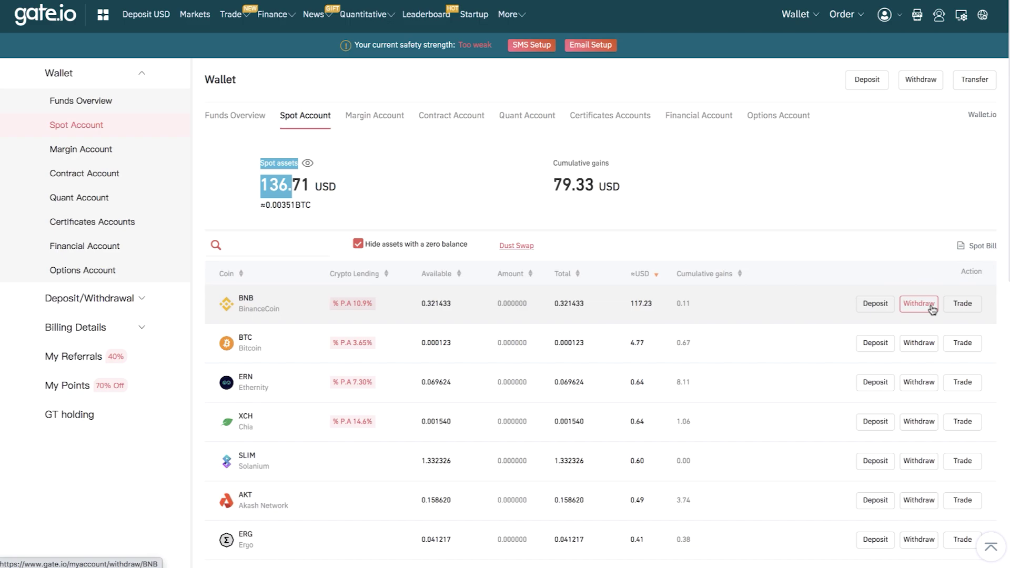
{"action": "scroll", "coordinate": [932, 310], "scroll_direction": "down", "scroll_amount": 1}
Open the withdrawal form for BNB from the Gate.io spot account
{"action": "left_click", "coordinate": [924, 306]}
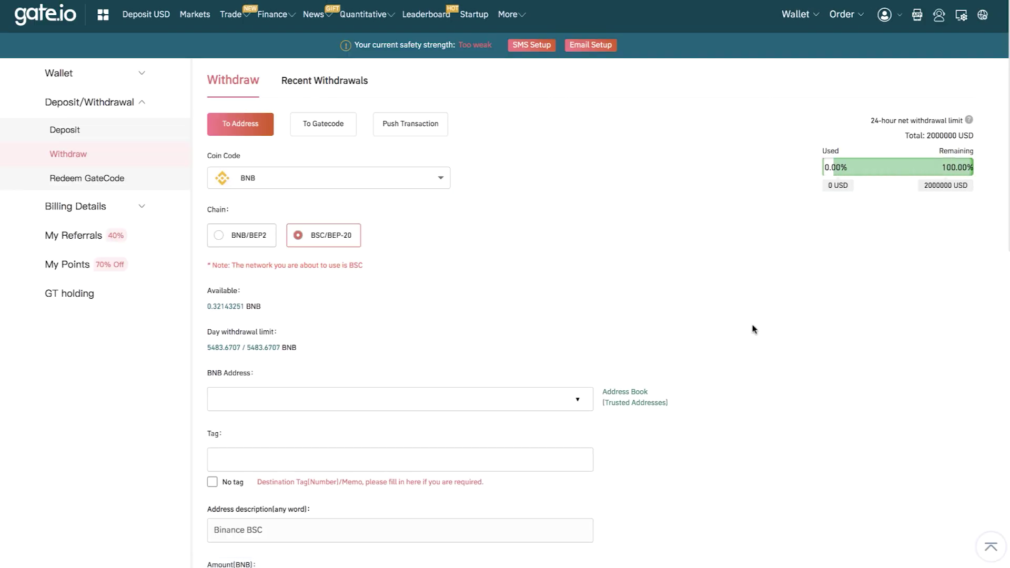
{"action": "scroll", "coordinate": [737, 316], "scroll_direction": "down", "scroll_amount": 3}
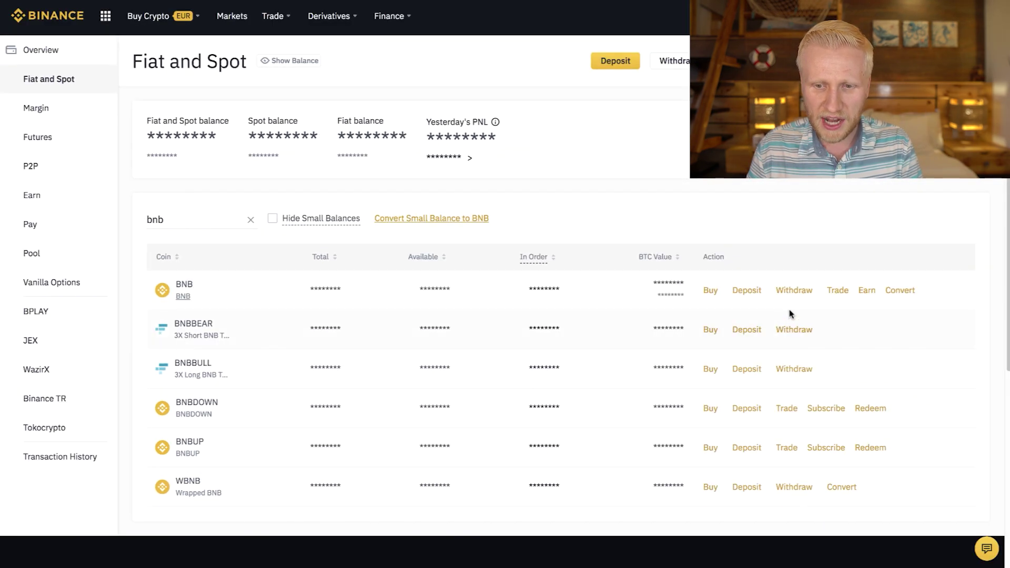
Switch to Binance and open the BNB deposit page with the BEP20 (BSC) network selected
{"action": "mouse_move", "coordinate": [768, 16]}
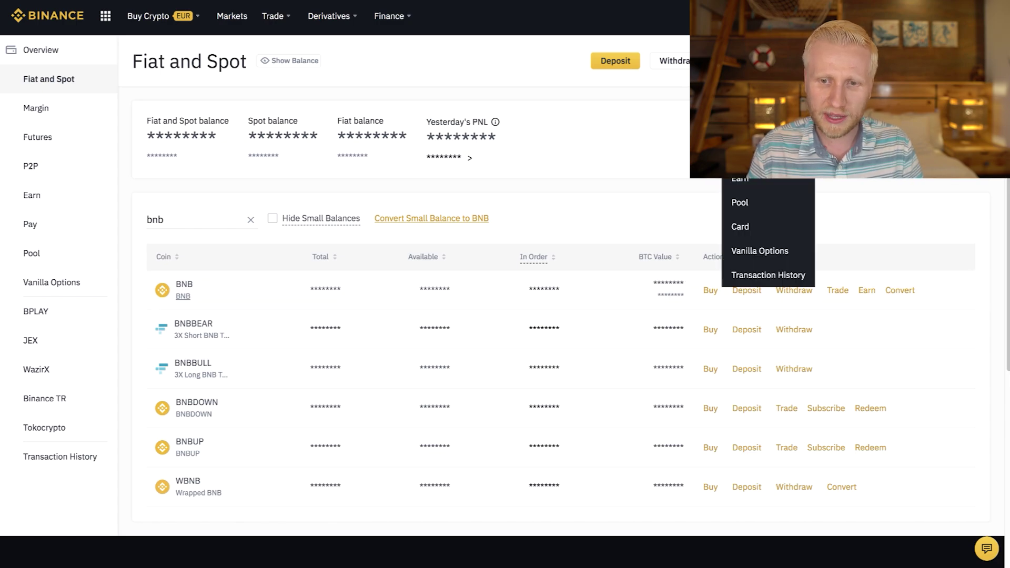
{"action": "left_click", "coordinate": [747, 290]}
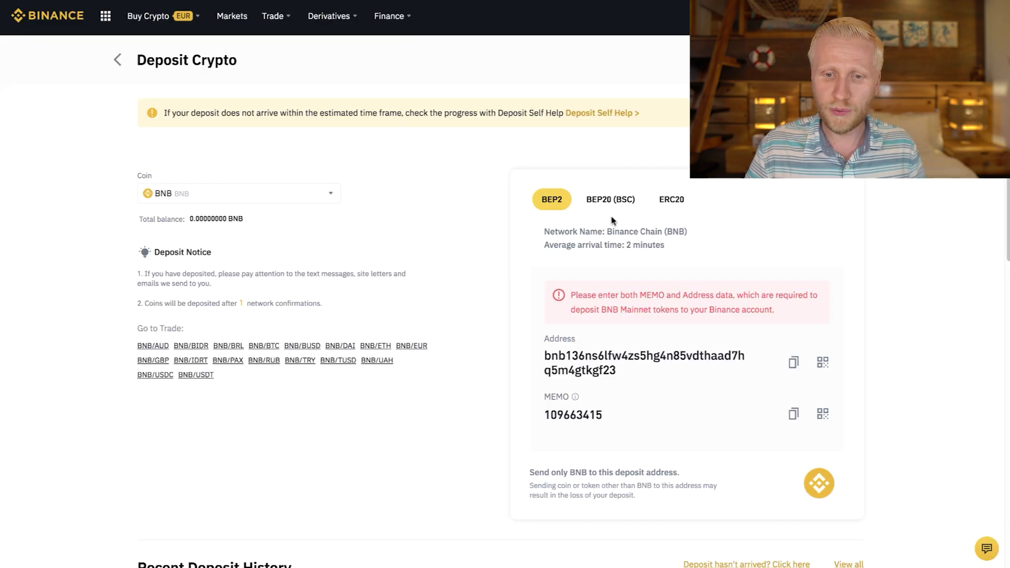
{"action": "left_click", "coordinate": [611, 202]}
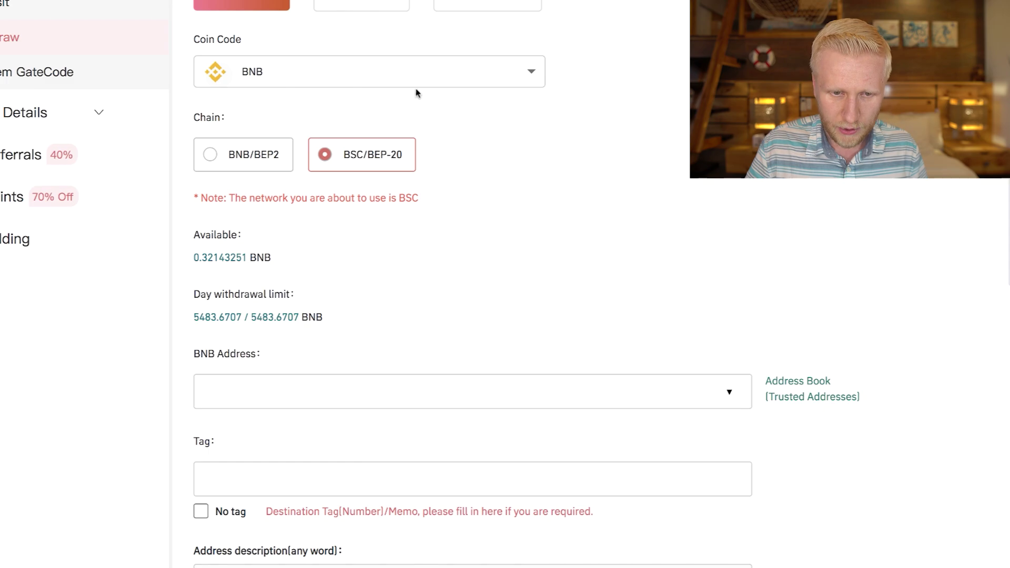
Copy the Binance deposit address and set the Gate.io withdrawal to the BSC/BEP-20 chain with the saved Binance BSC address
{"action": "left_click", "coordinate": [416, 90]}
{"action": "left_click", "coordinate": [317, 158]}
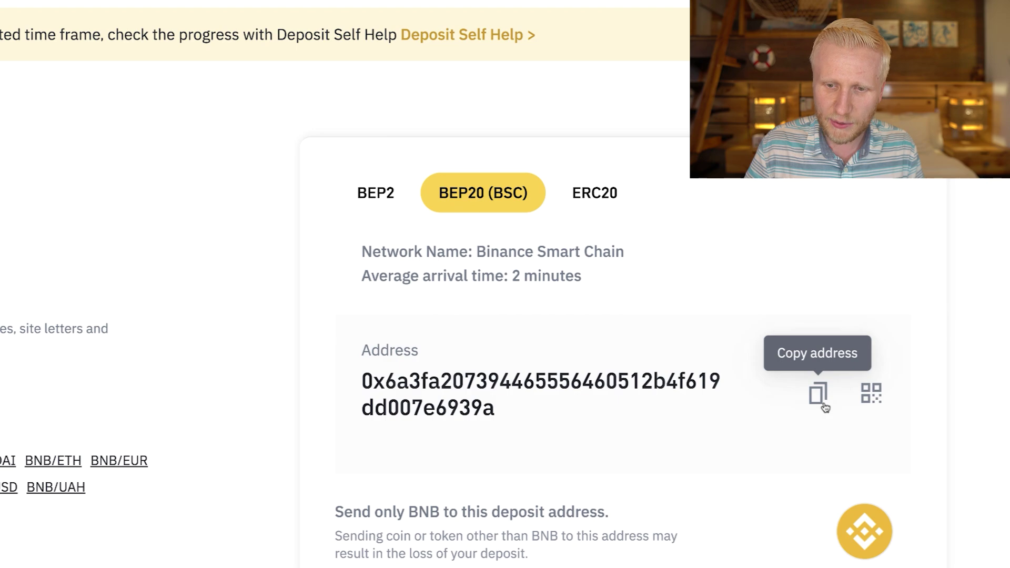
{"action": "left_click", "coordinate": [821, 394]}
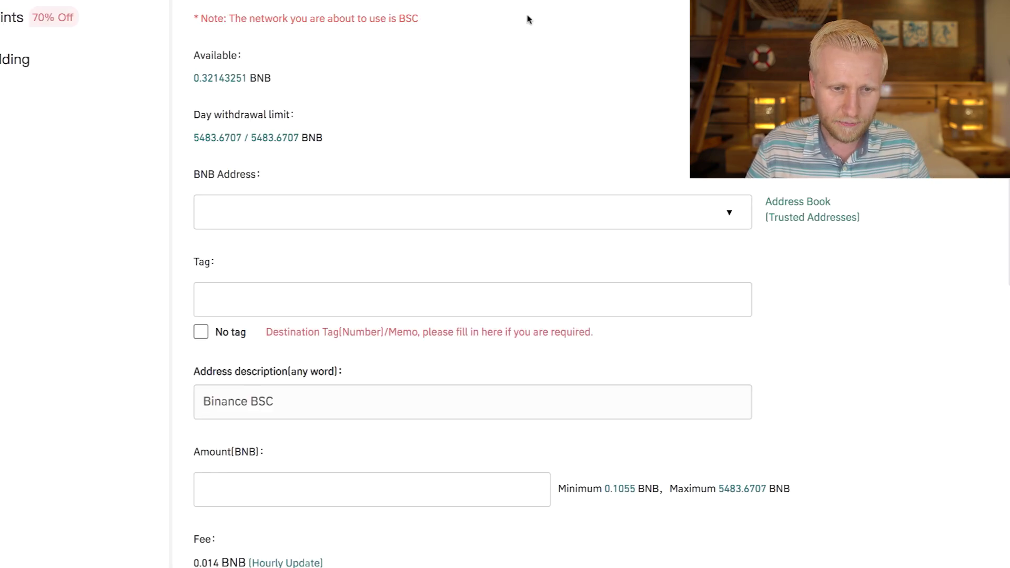
{"action": "left_click", "coordinate": [603, 197]}
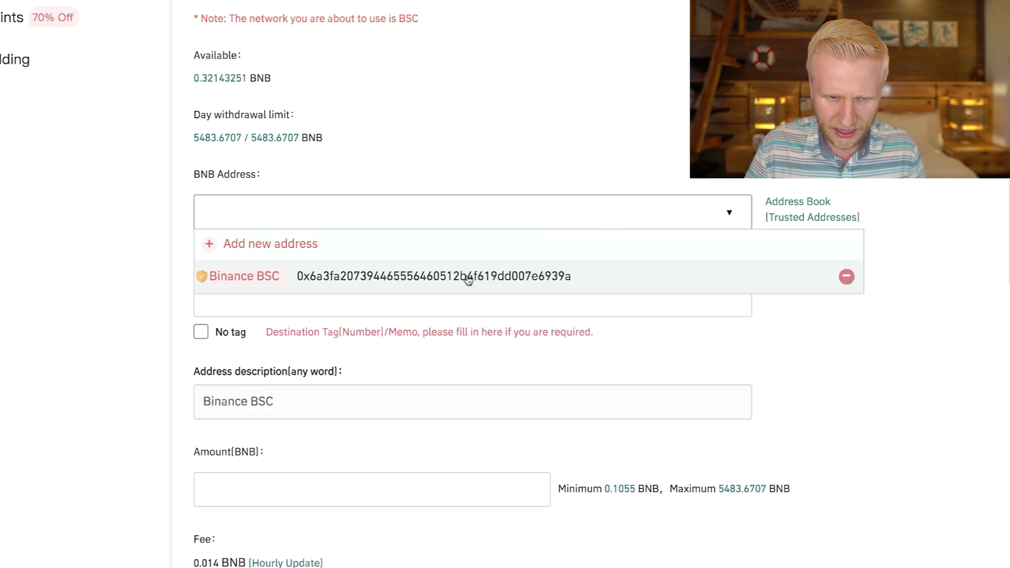
{"action": "left_click", "coordinate": [389, 276]}
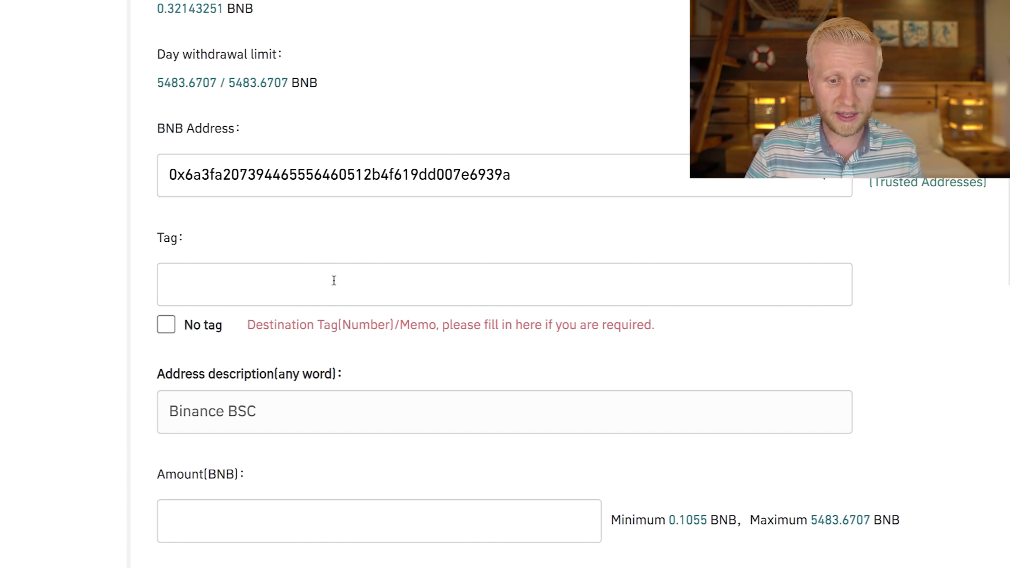
Set the BNB withdrawal amount to 0.3214
{"action": "scroll", "coordinate": [334, 282], "scroll_direction": "down", "scroll_amount": 2}
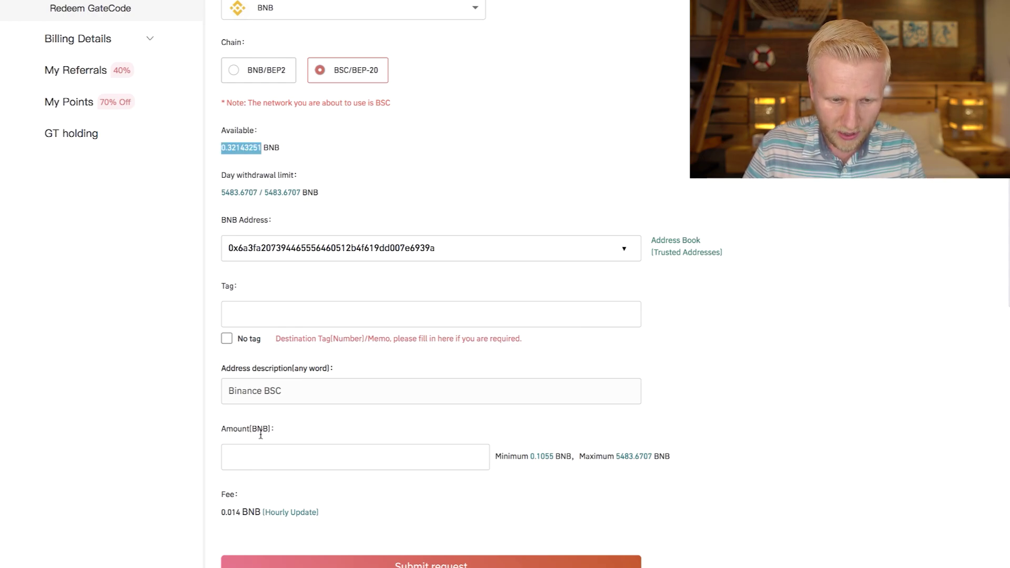
{"action": "left_click", "coordinate": [260, 458]}
{"action": "key", "text": "ctrl+v"}
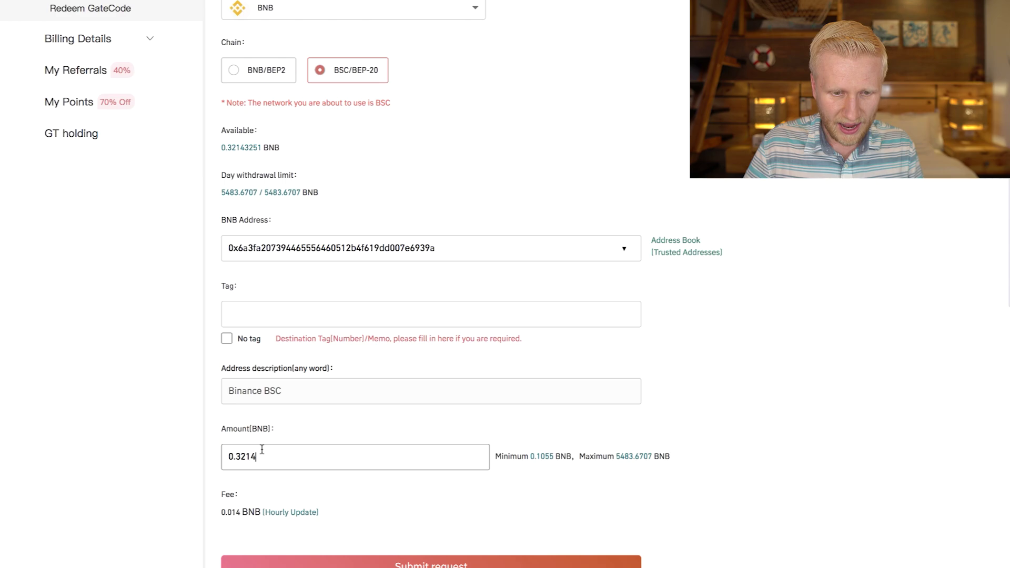
Submit the withdrawal request with no tag and complete the slider puzzle verification
{"action": "scroll", "coordinate": [262, 451], "scroll_direction": "down", "scroll_amount": 2}
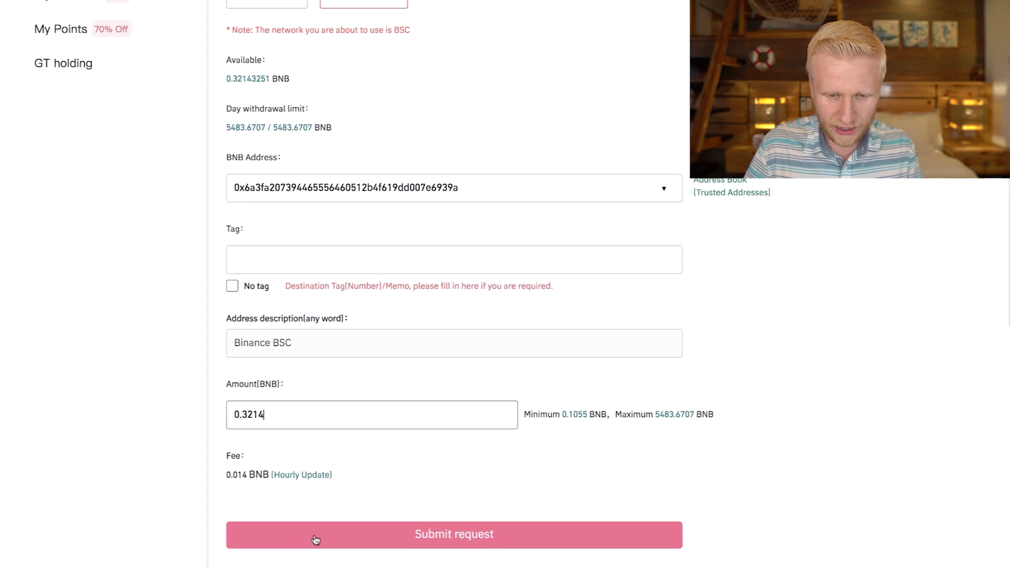
{"action": "left_click", "coordinate": [318, 537]}
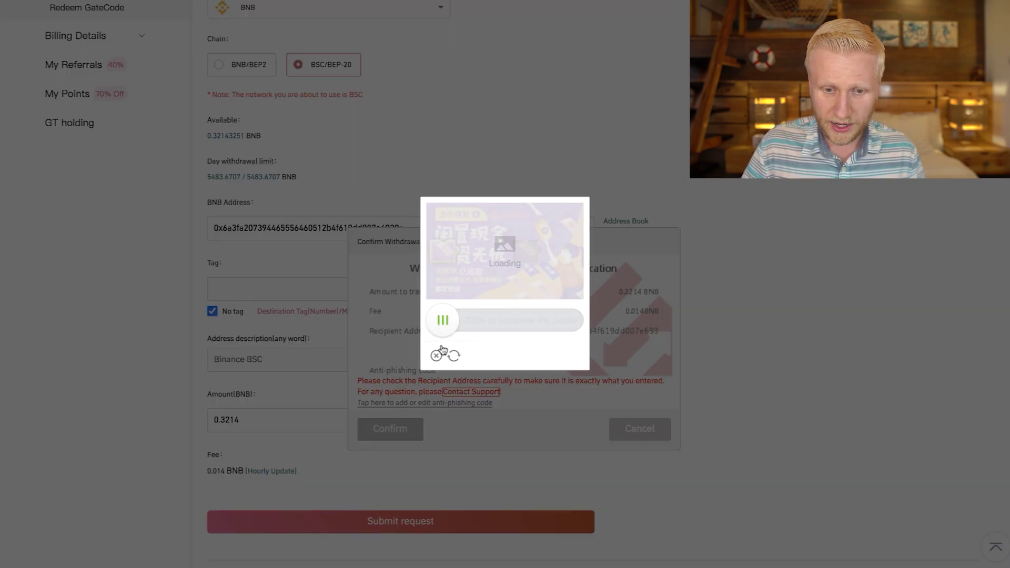
{"action": "left_click_drag", "start_coordinate": [443, 320], "coordinate": [526, 321]}
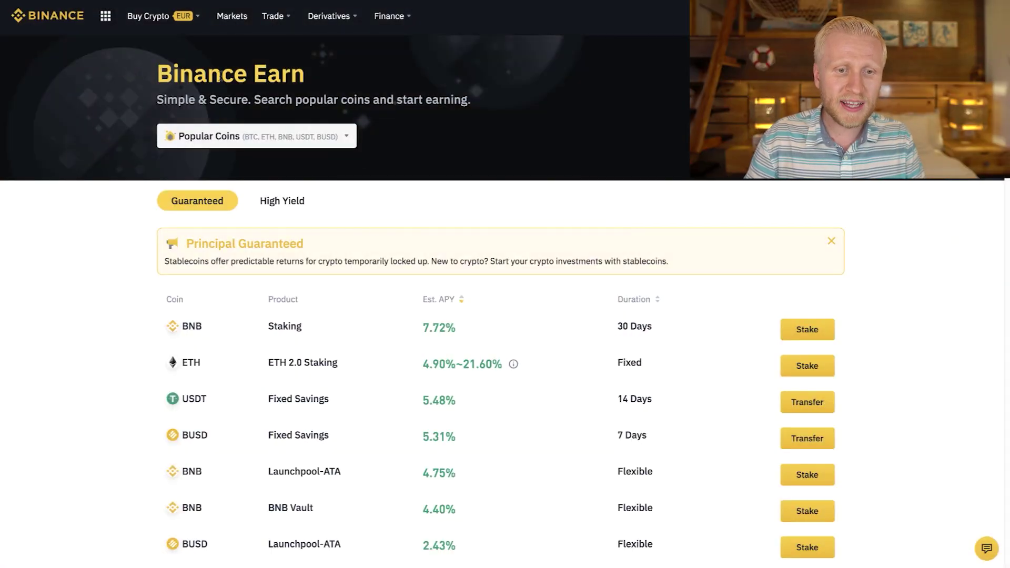
Switch to Binance Earn and open the 30-day BNB staking offer in the guaranteed products
{"action": "mouse_move", "coordinate": [392, 27]}
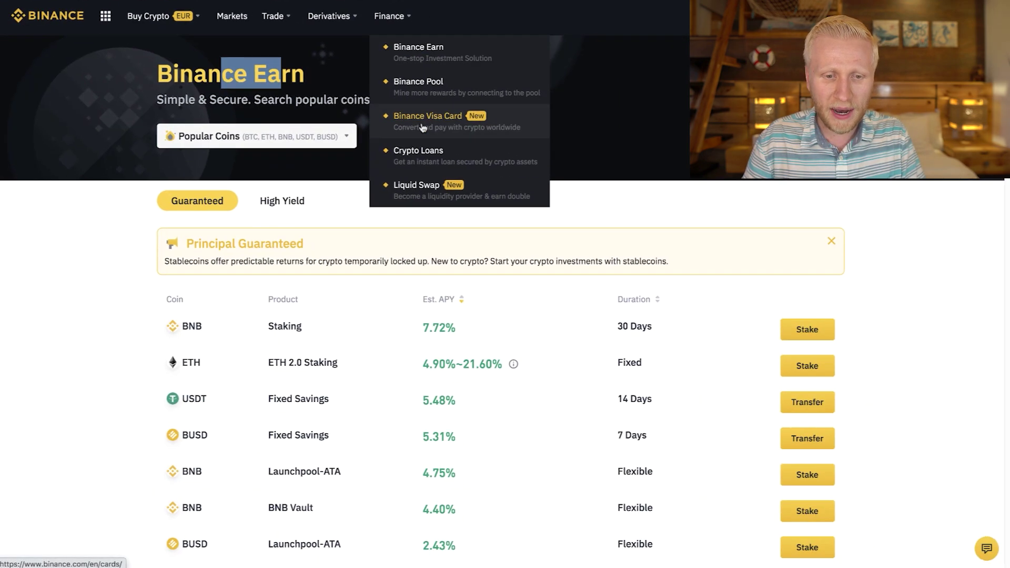
{"action": "left_click", "coordinate": [702, 230]}
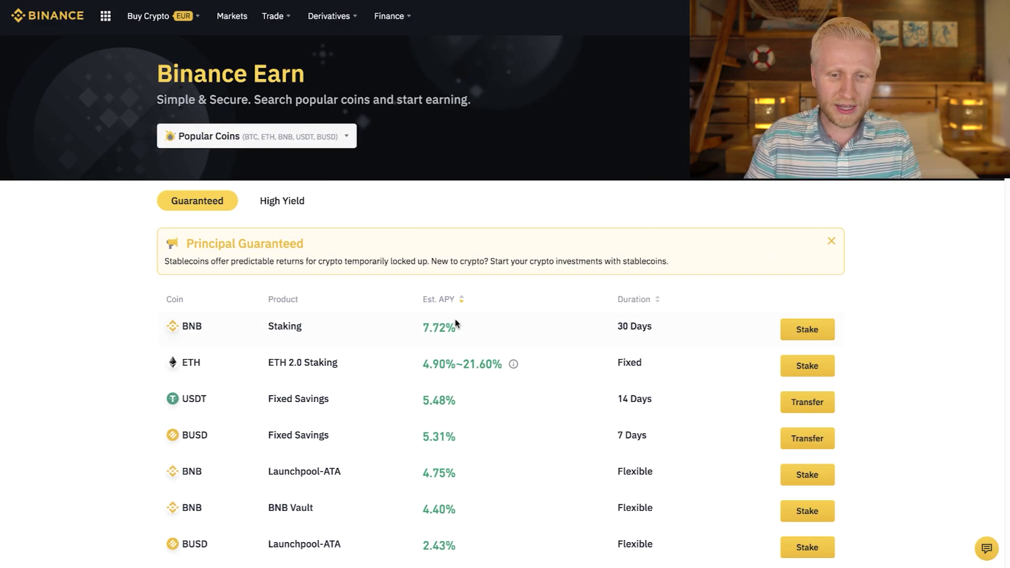
{"action": "left_click_drag", "start_coordinate": [458, 326], "coordinate": [351, 329]}
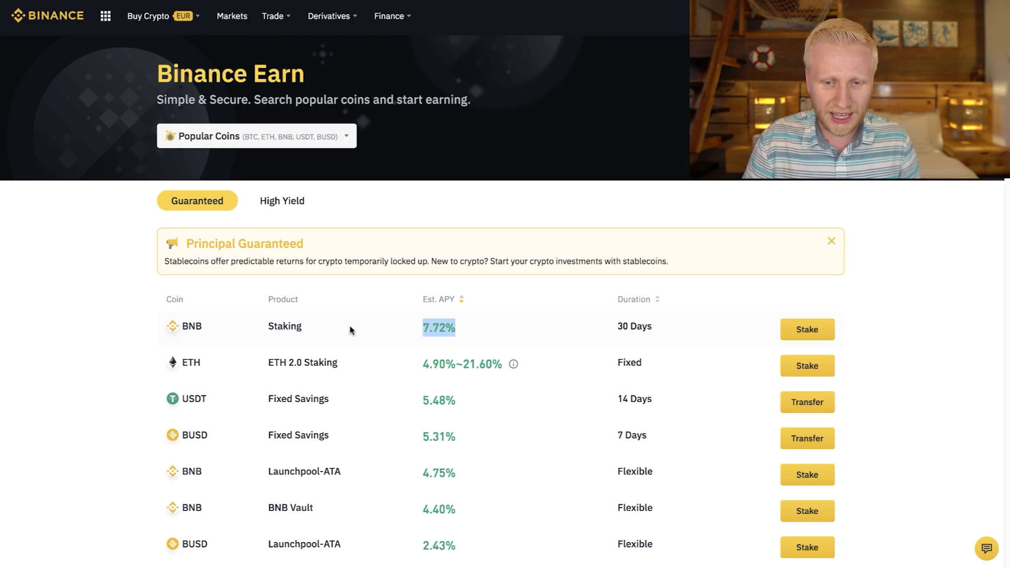
{"action": "scroll", "coordinate": [352, 330], "scroll_direction": "down", "scroll_amount": 2}
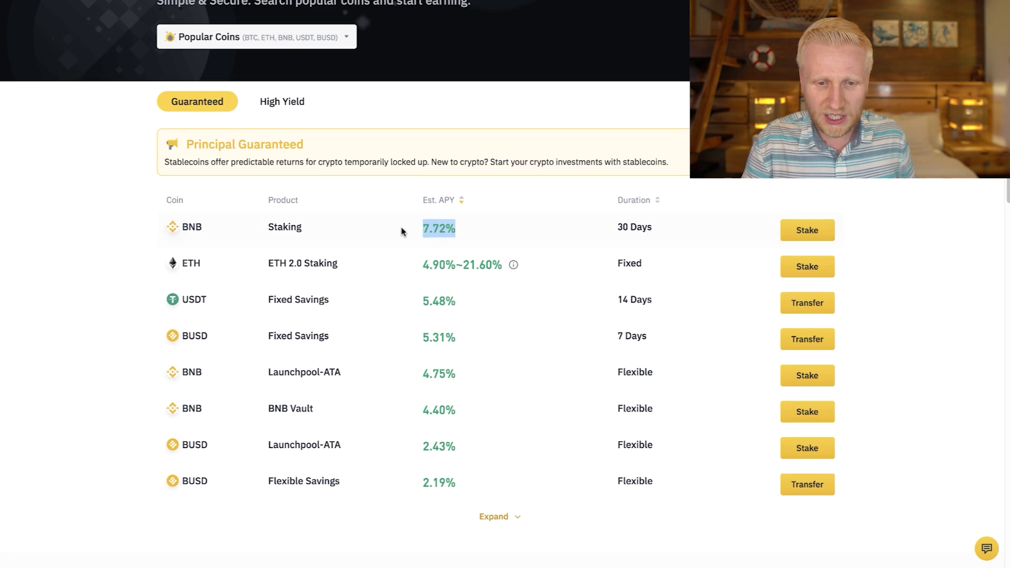
{"action": "left_click", "coordinate": [795, 239]}
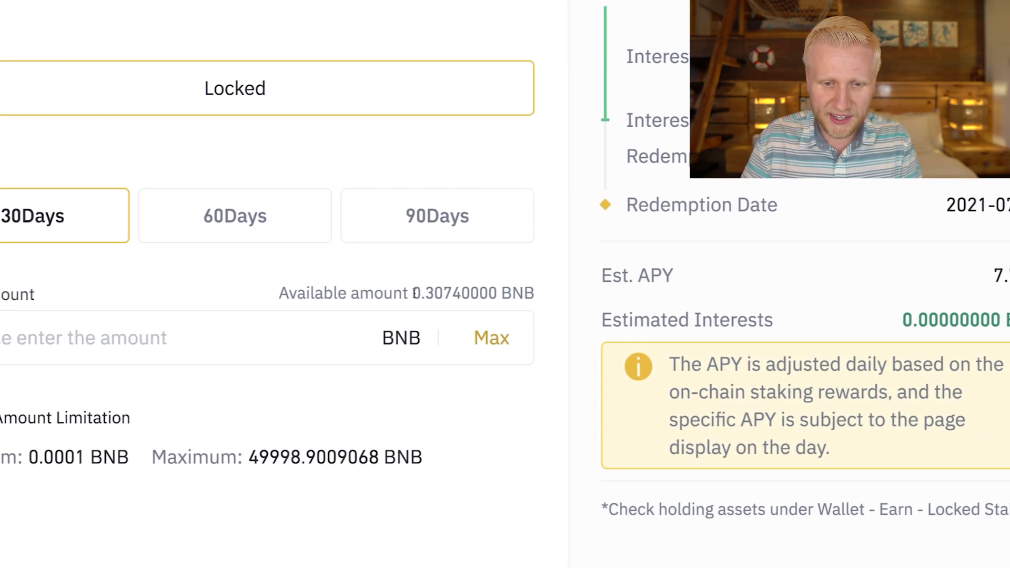
Lock 0.3074 BNB in the 30-day staking, accept the service agreement and confirm the purchase
{"action": "left_click_drag", "start_coordinate": [471, 285], "coordinate": [493, 285]}
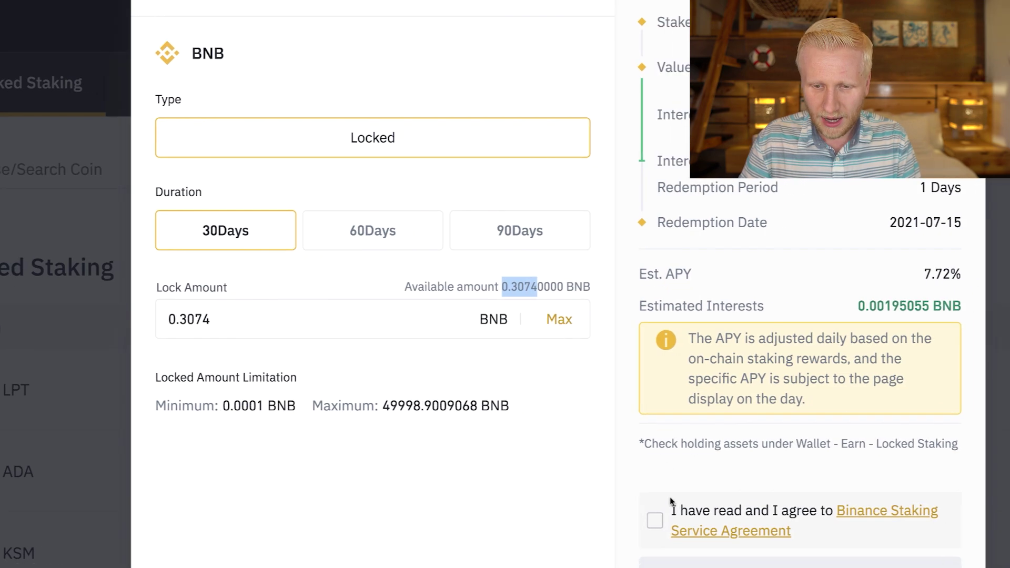
{"action": "left_click", "coordinate": [684, 526]}
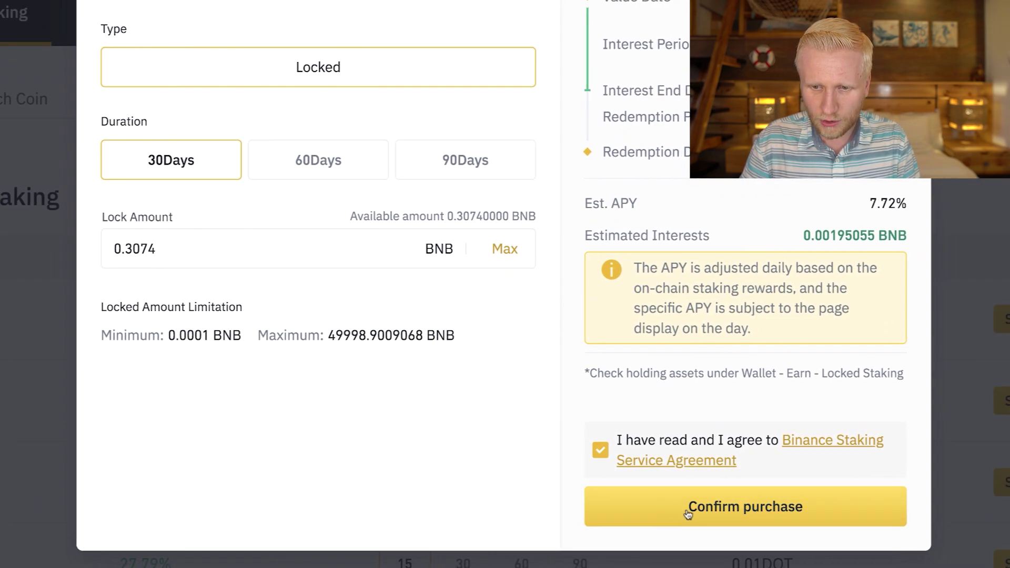
{"action": "left_click", "coordinate": [693, 518]}
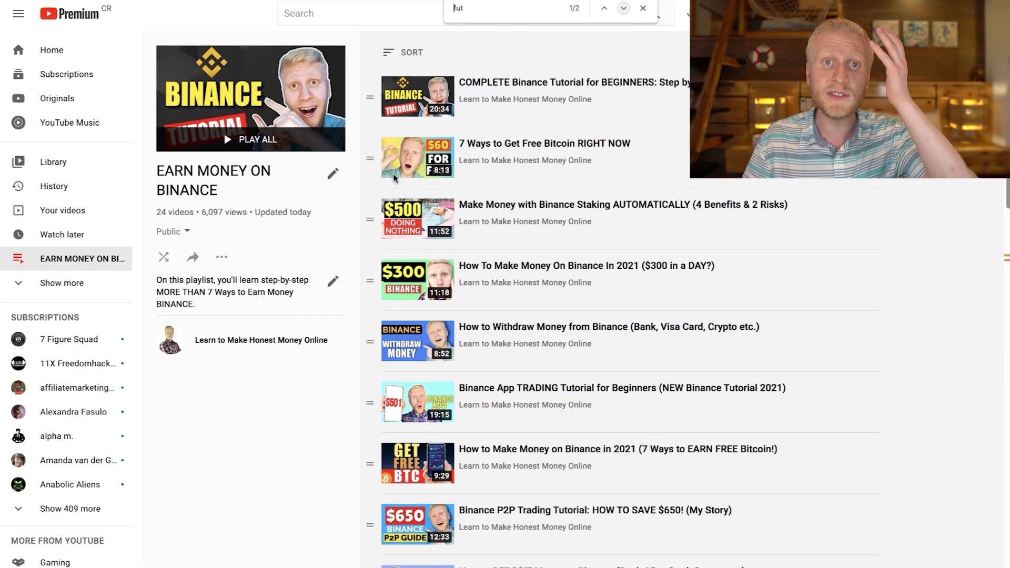
Switch to YouTube and look through the video titles in the EARN MONEY ON BINANCE playlist
{"action": "scroll", "coordinate": [501, 379], "scroll_direction": "down", "scroll_amount": 1}
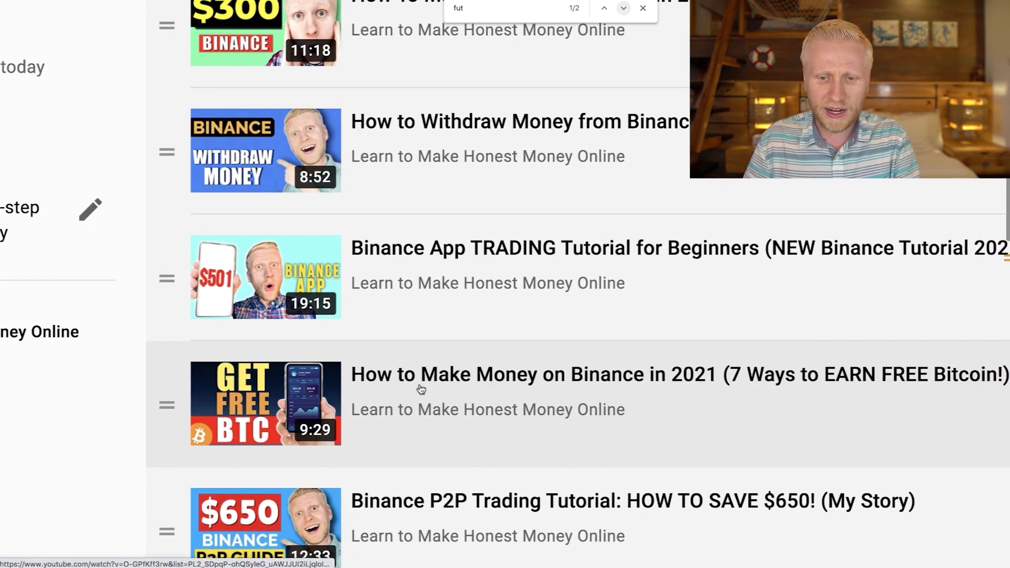
{"action": "scroll", "coordinate": [421, 389], "scroll_direction": "right", "scroll_amount": 8}
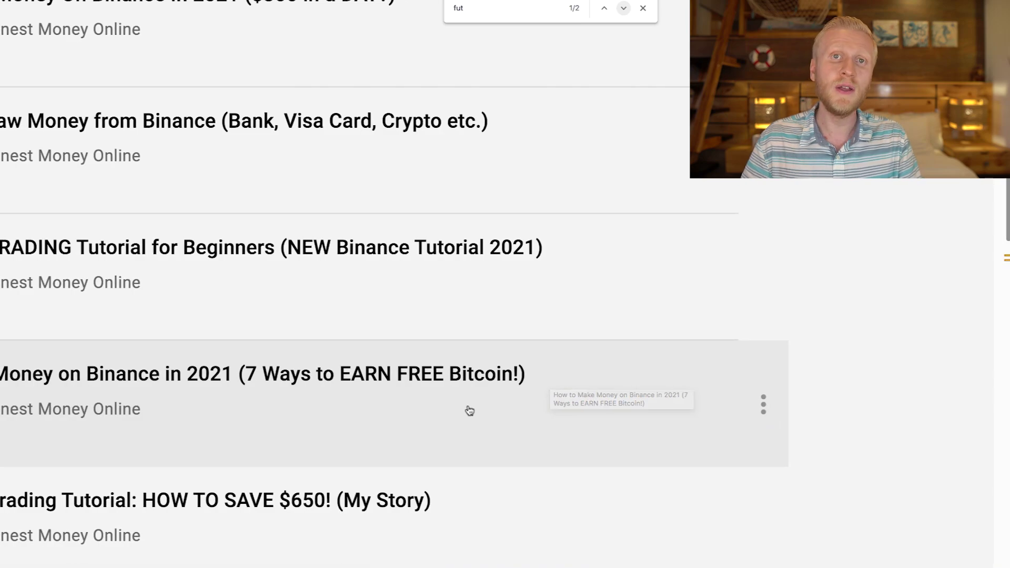
{"action": "key", "text": "ctrl+0"}
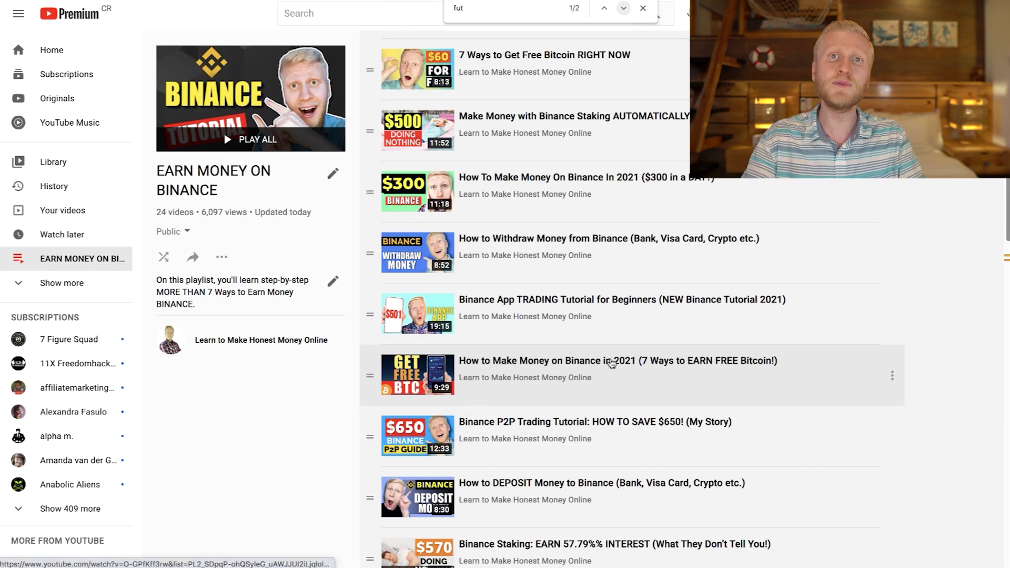